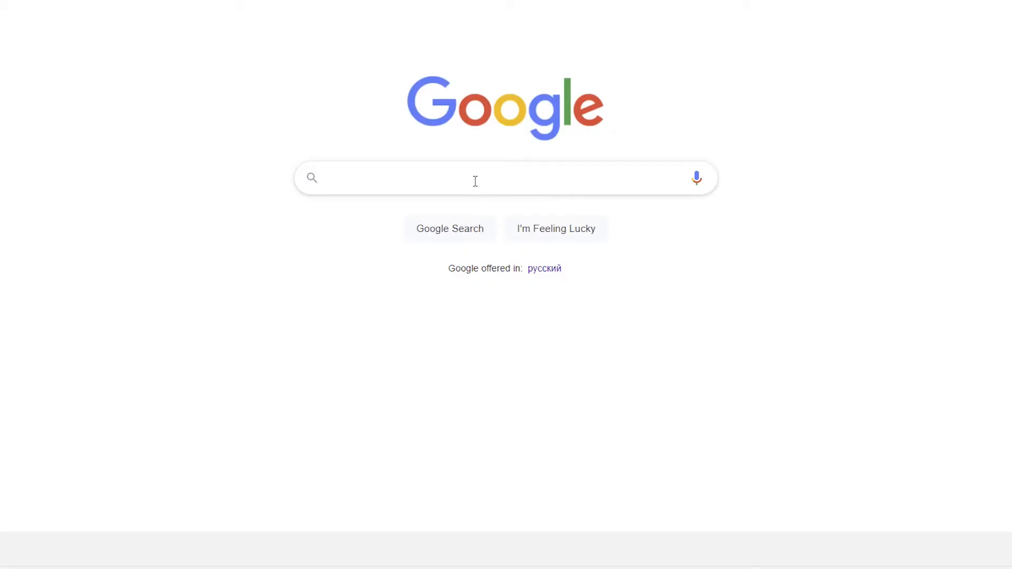
# Search Google for "google marketing platform", open its Google Analytics page and start the free account setup
pyautogui.write('google marketing platform')
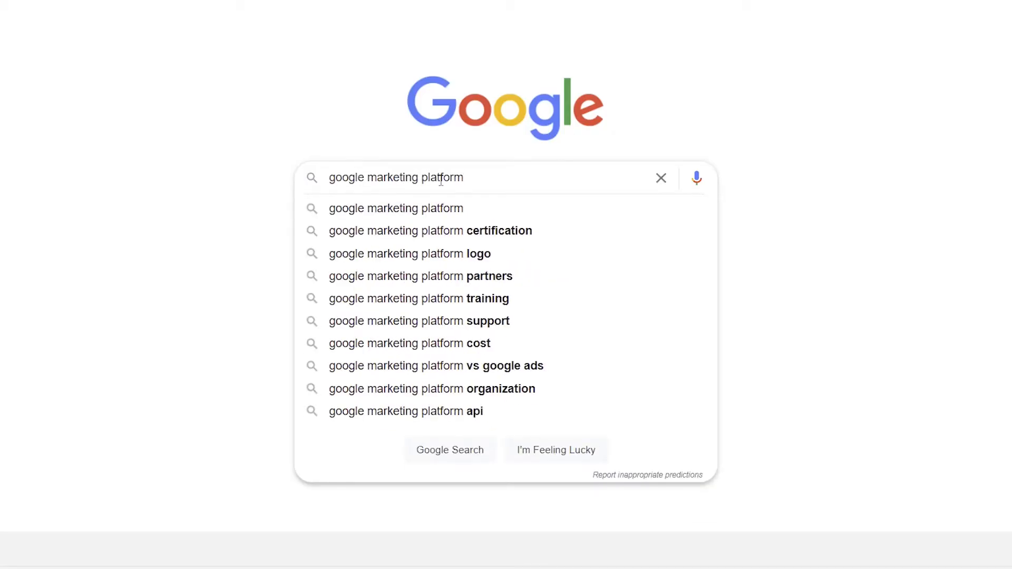
pyautogui.press('Return')
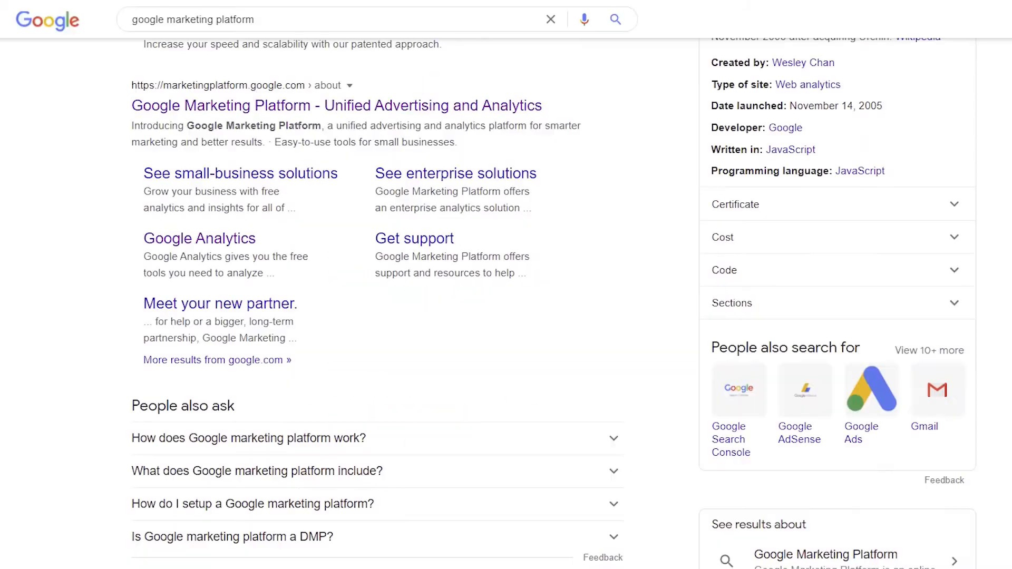
pyautogui.click(234, 245)
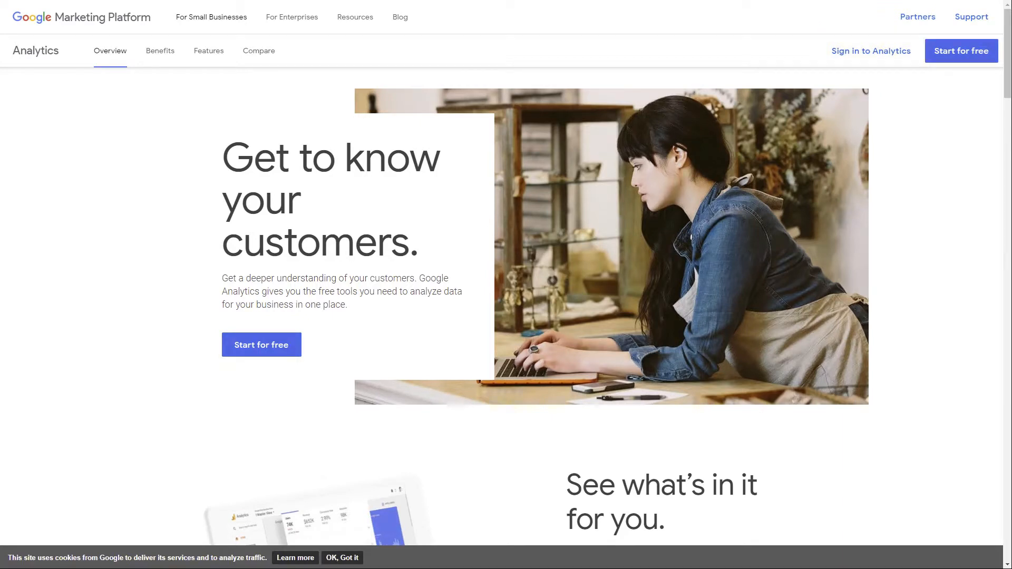
pyautogui.click(952, 55)
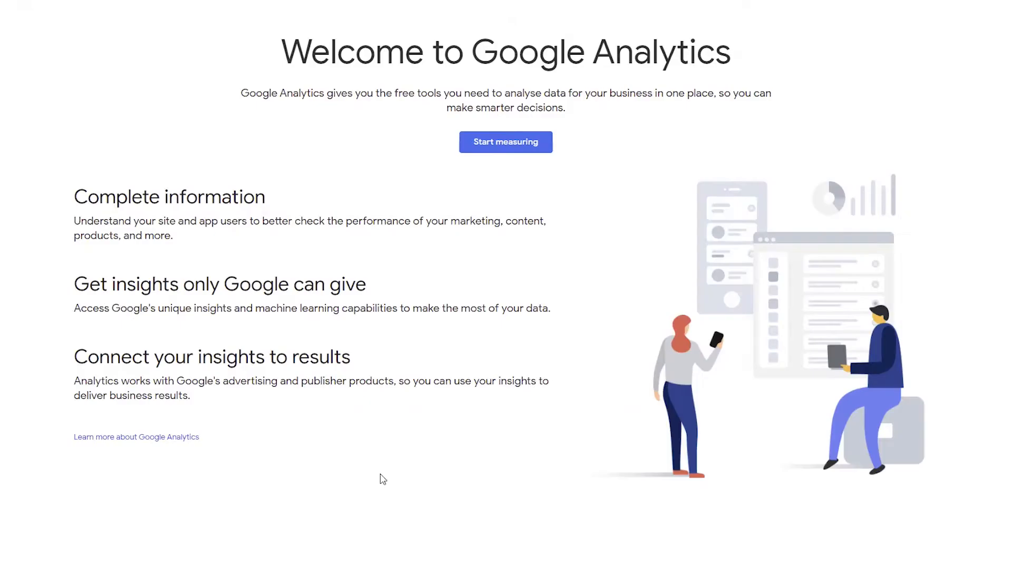
pyautogui.click(496, 147)
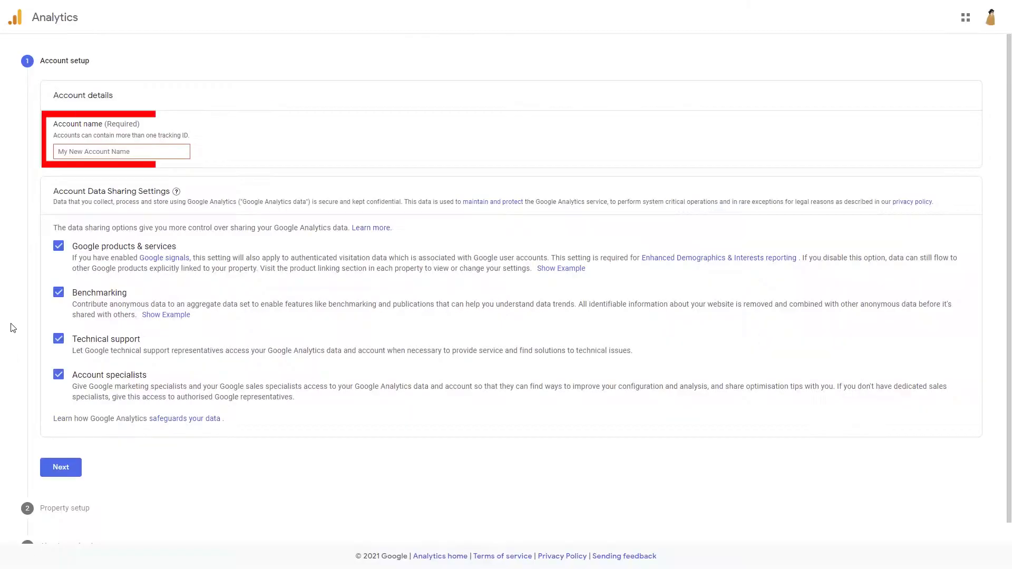
# Enter the Analytics account name, keep all data sharing options enabled and proceed to the property setup
pyautogui.click(79, 156)
pyautogui.click(80, 171)
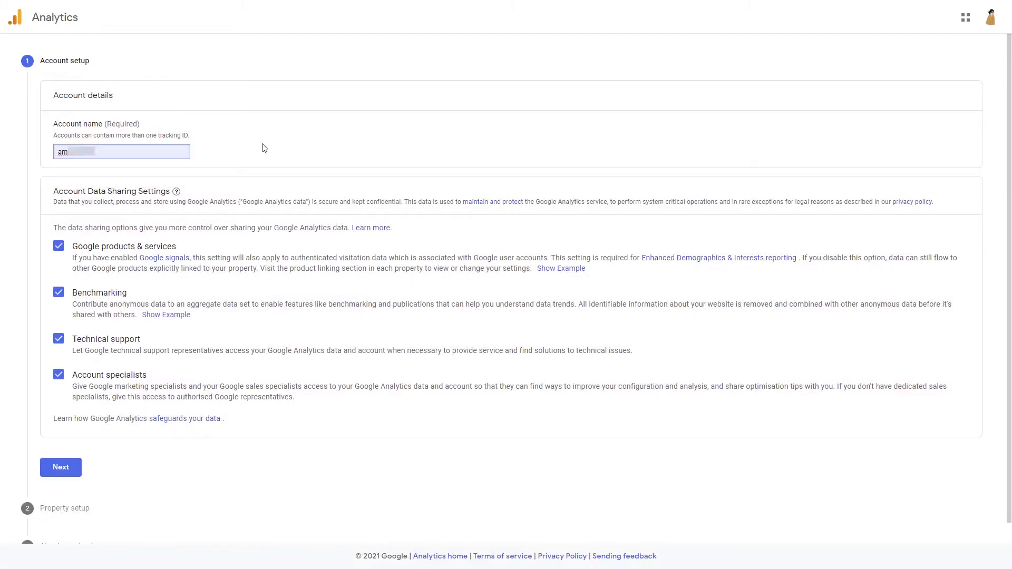
pyautogui.click(61, 469)
# Name the property "test" and enable creating a Universal Analytics property in the advanced options
pyautogui.click(88, 211)
pyautogui.write('test')
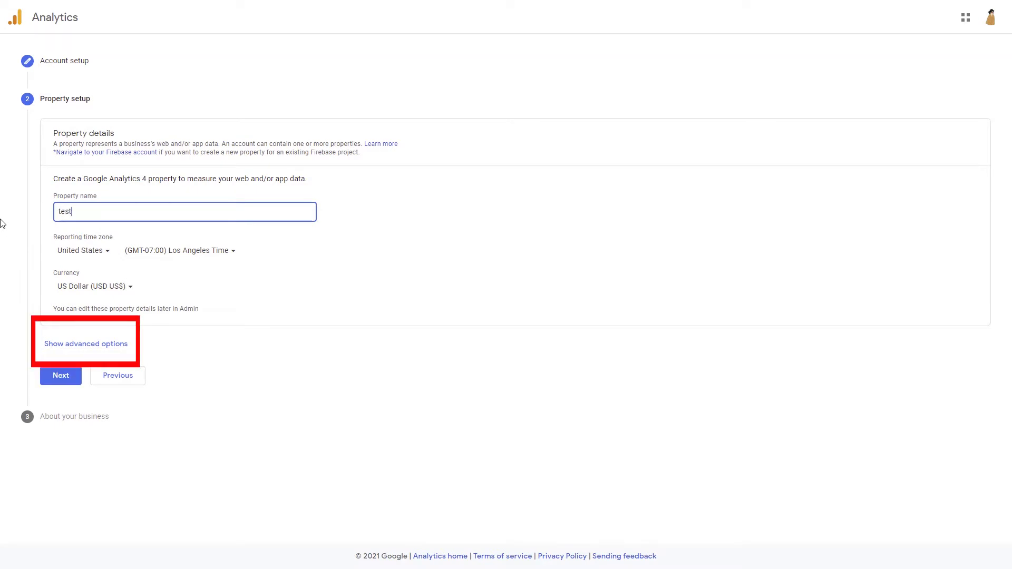
pyautogui.click(61, 344)
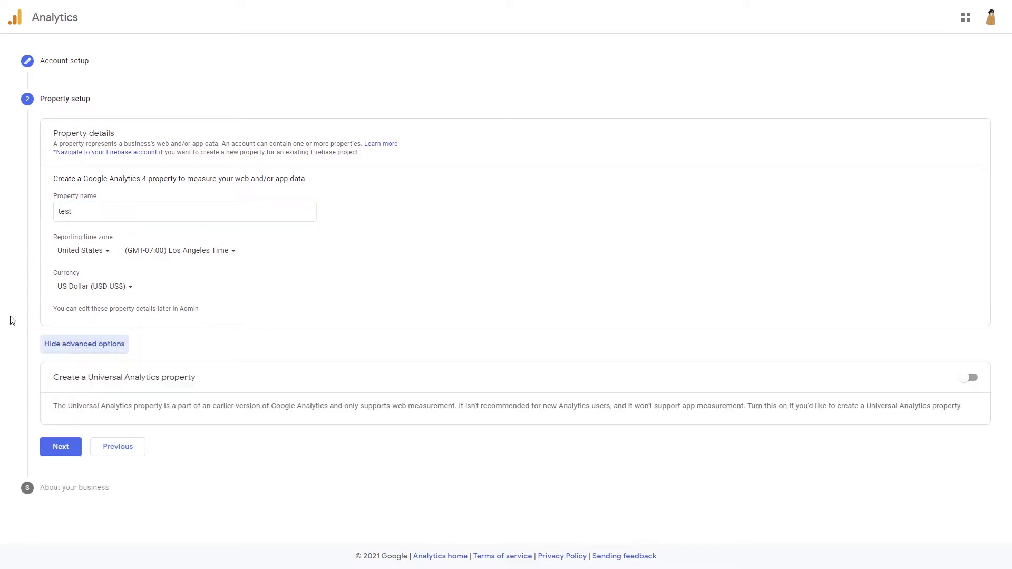
pyautogui.click(970, 379)
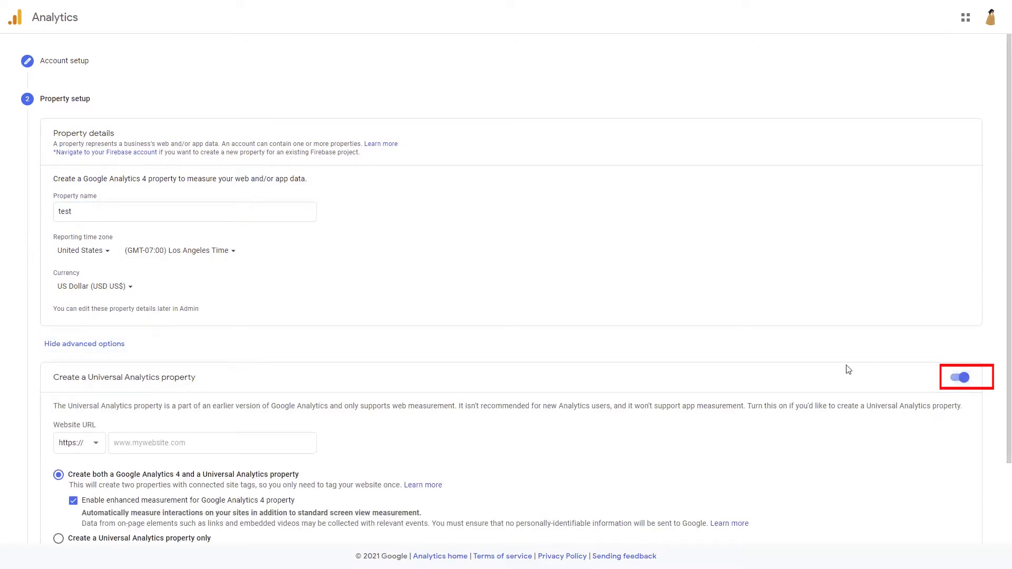
# Enter the store's website URL, choose to create a Universal Analytics property only, and continue to the business details
pyautogui.scroll(-2, 817, 369)
pyautogui.click(170, 357)
pyautogui.hotkey('ctrl', 'v')
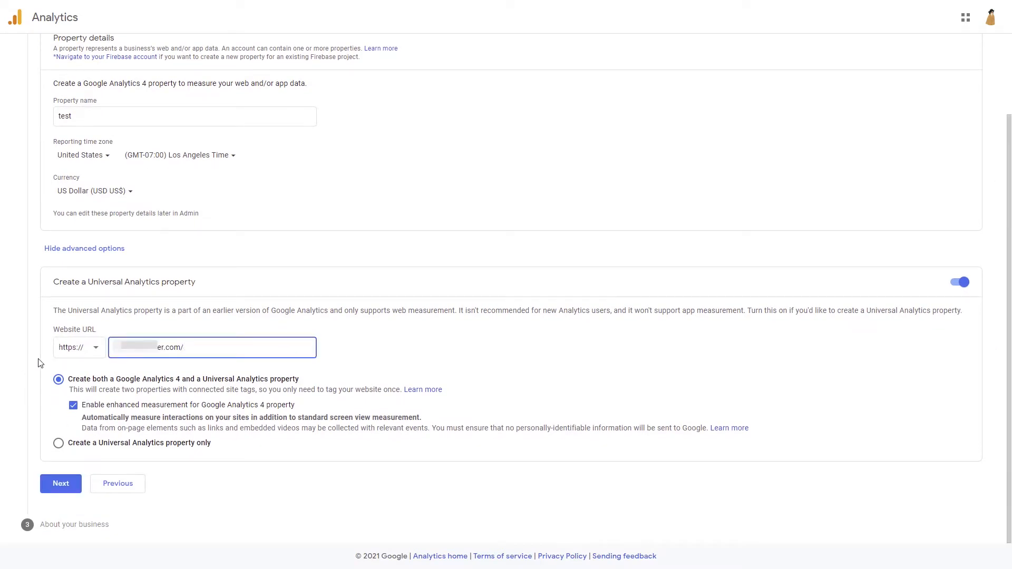
pyautogui.click(58, 443)
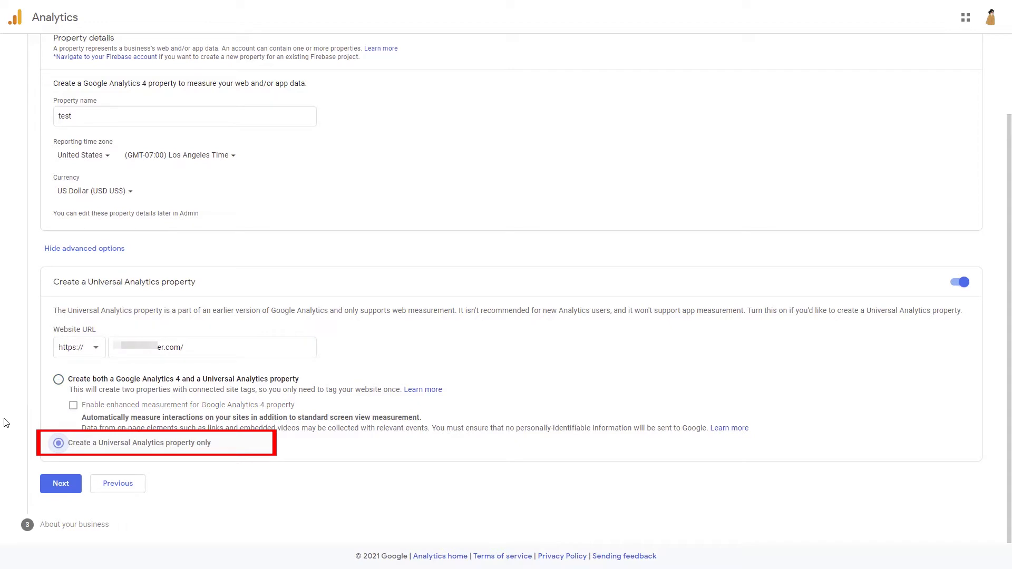
pyautogui.click(55, 490)
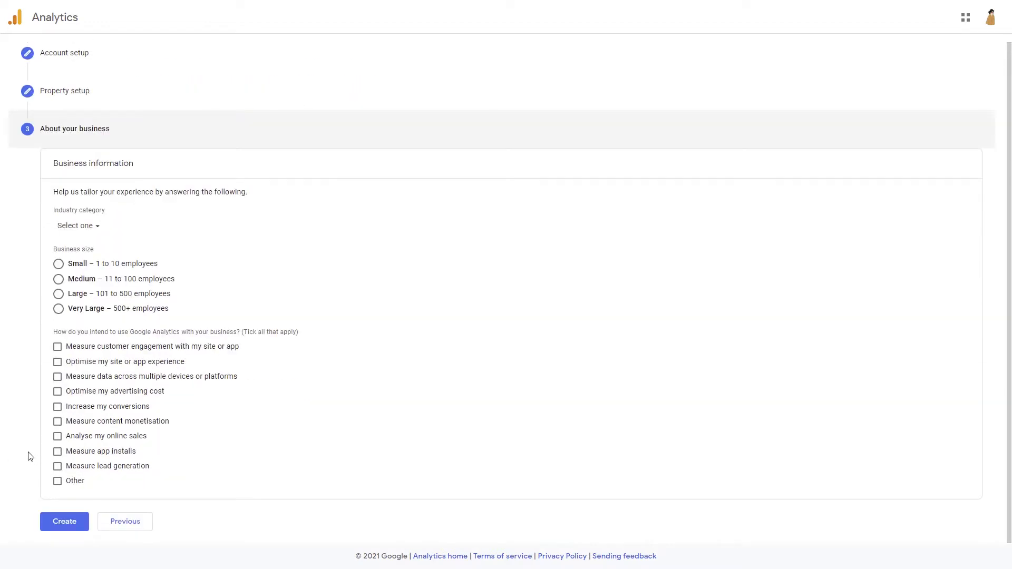
# Set the industry to Shopping and business size to Small, select customer engagement, multi-device data and conversions as purposes, and create the account
pyautogui.click(55, 225)
pyautogui.moveTo(192, 277); pyautogui.dragTo(186, 348)
pyautogui.scroll(-3, 158, 359)
pyautogui.click(93, 397)
pyautogui.click(58, 264)
pyautogui.click(58, 346)
pyautogui.click(58, 376)
pyautogui.click(58, 406)
pyautogui.click(51, 527)
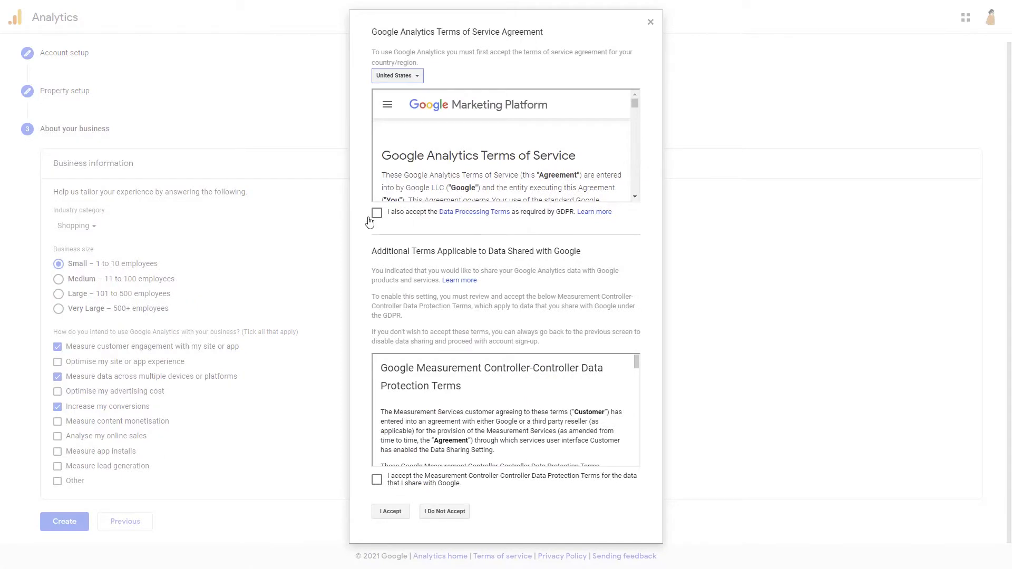
# Accept the Analytics terms with both data protection agreements, and save email preferences with Performance Suggestions and Updates enabled
pyautogui.click(377, 213)
pyautogui.click(377, 479)
pyautogui.click(390, 512)
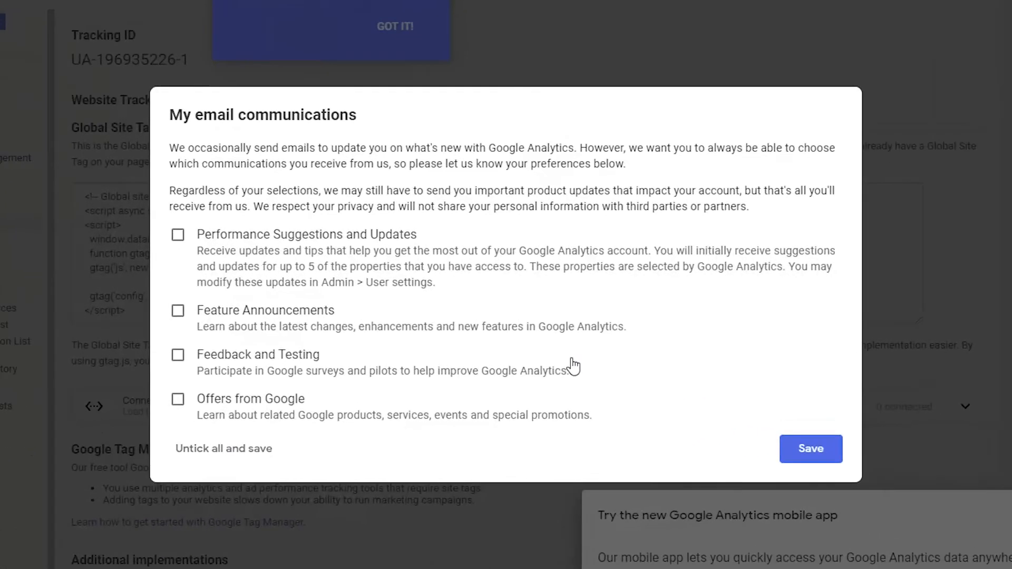
pyautogui.click(177, 234)
pyautogui.click(811, 448)
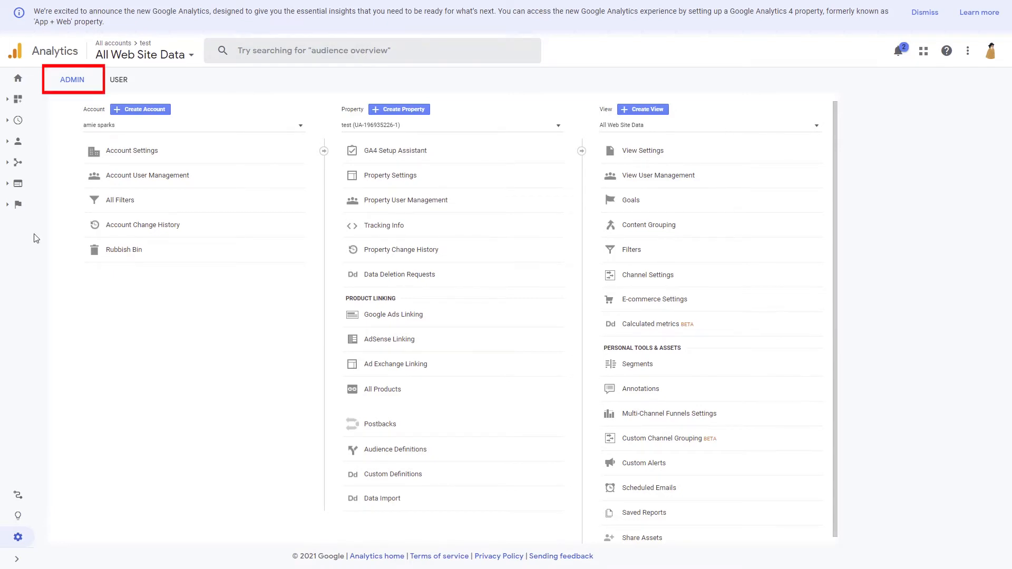
# Open the property's tracking code in the admin settings and copy the whole Global Site Tag snippet
pyautogui.click(74, 84)
pyautogui.click(362, 230)
pyautogui.click(377, 252)
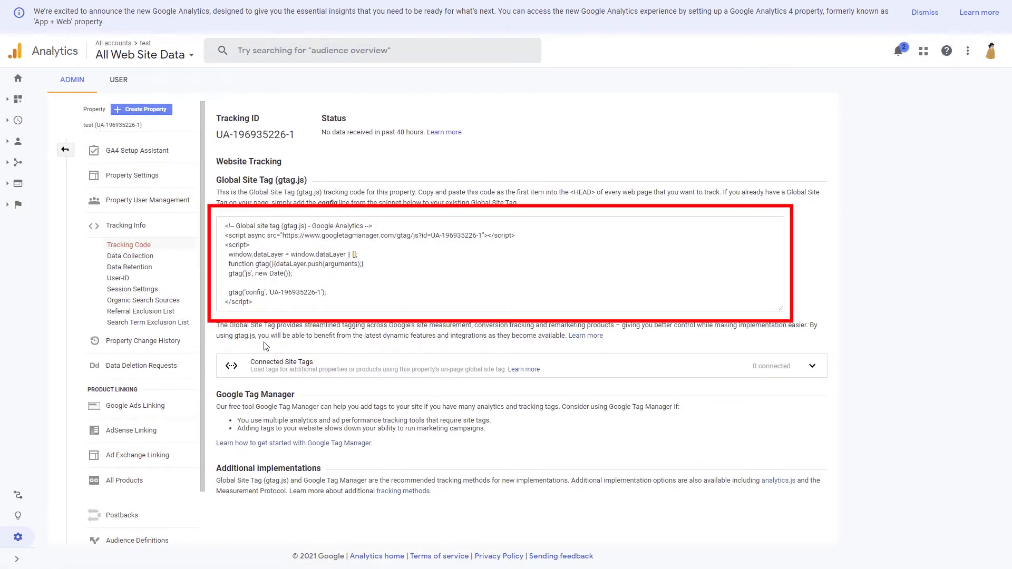
pyautogui.moveTo(221, 224); pyautogui.dragTo(329, 333)
pyautogui.rightClick(277, 254)
pyautogui.click(303, 263)
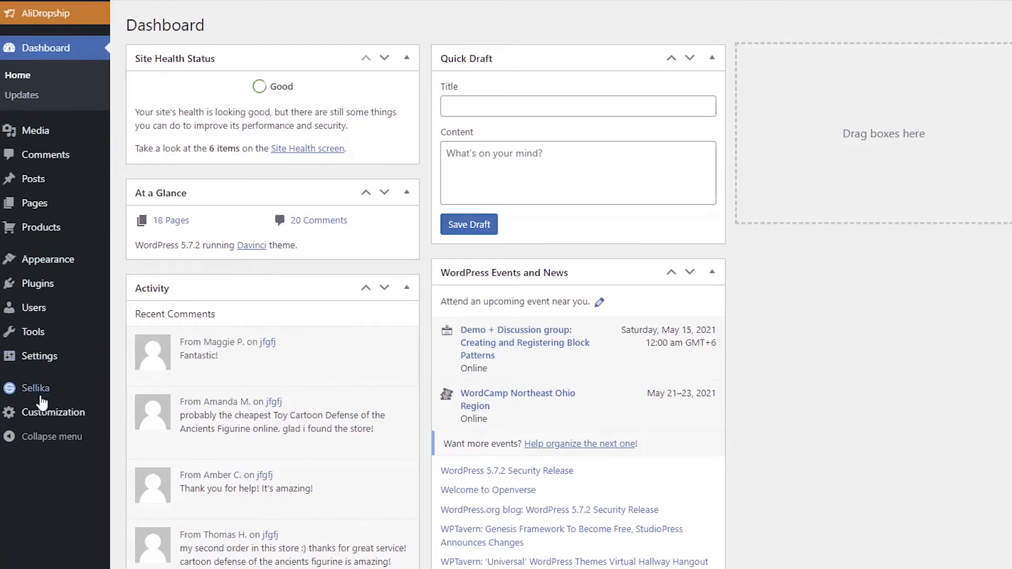
# In the WordPress dashboard, paste the copied tracking snippet into the head tag container of the theme's Head customization
pyautogui.moveTo(45, 411)
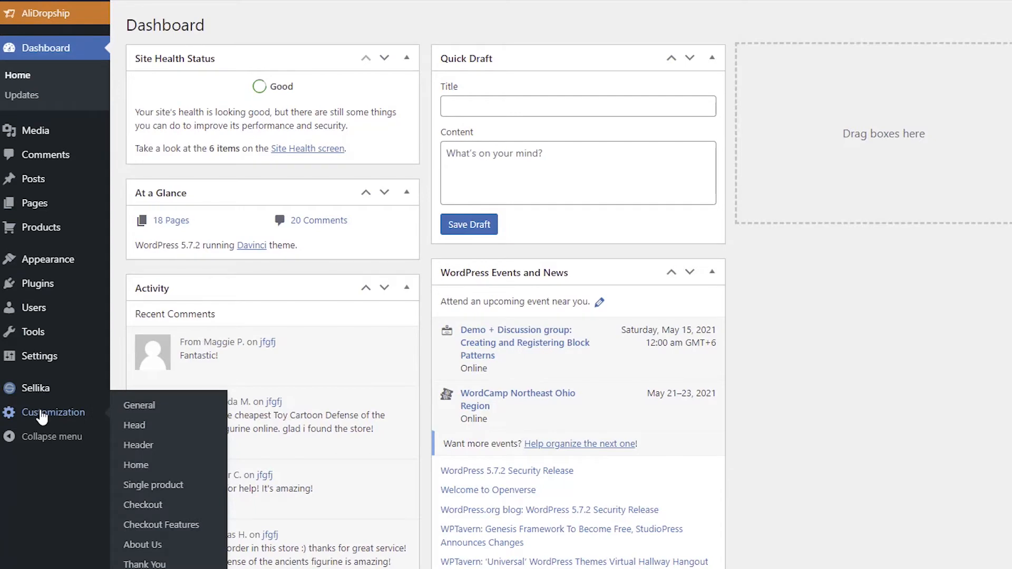
pyautogui.click(135, 426)
pyautogui.rightClick(243, 118)
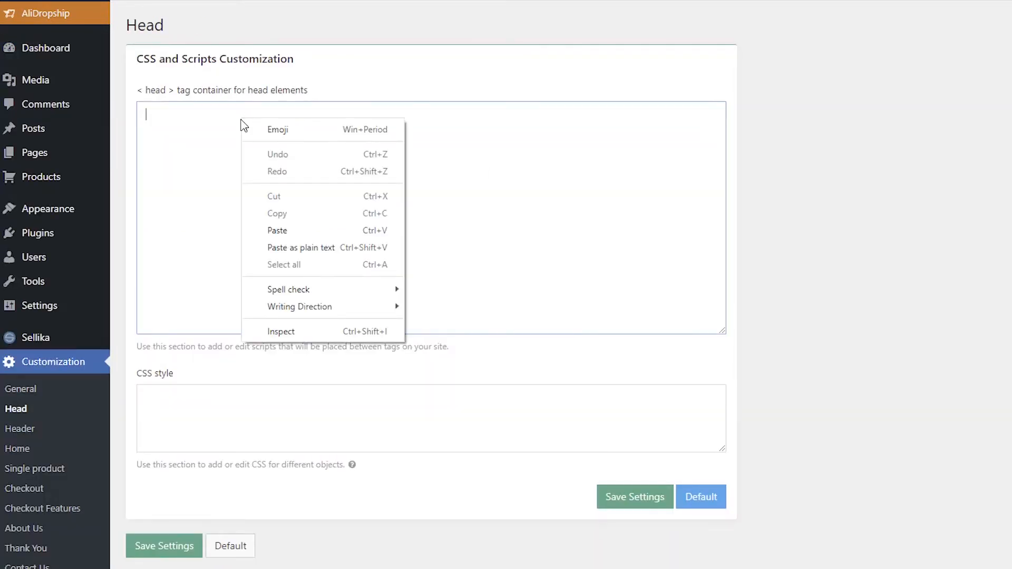
pyautogui.click(260, 235)
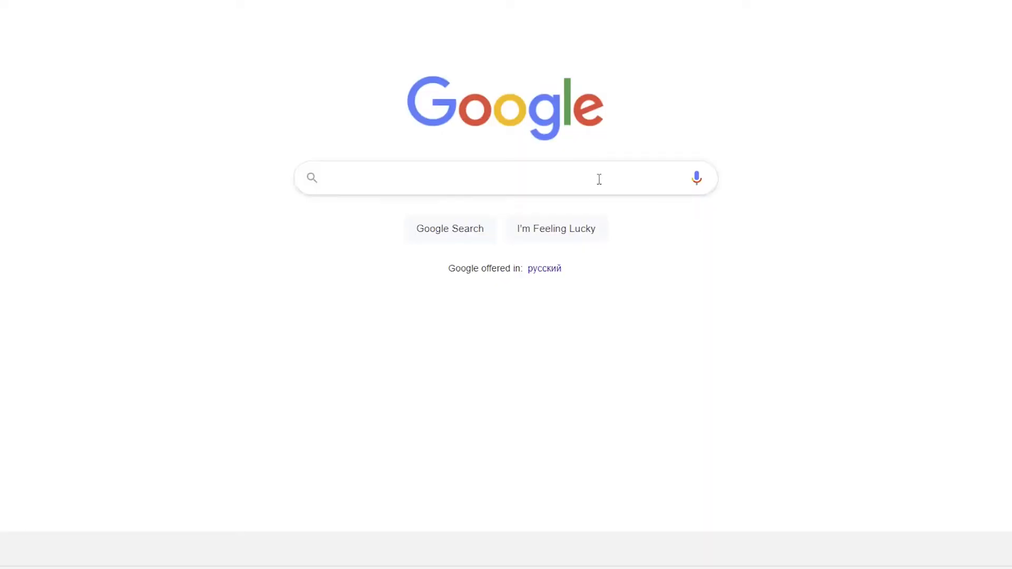
# Search Google for "google developers console", open the console and agree to the Google Cloud Platform terms of service
pyautogui.click(599, 176)
pyautogui.write('google developers')
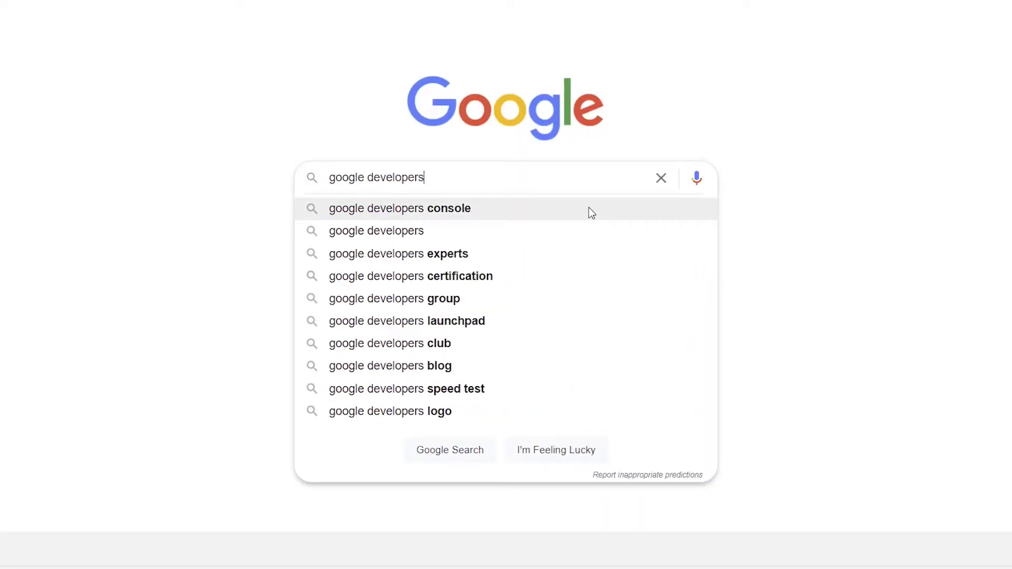
pyautogui.click(467, 214)
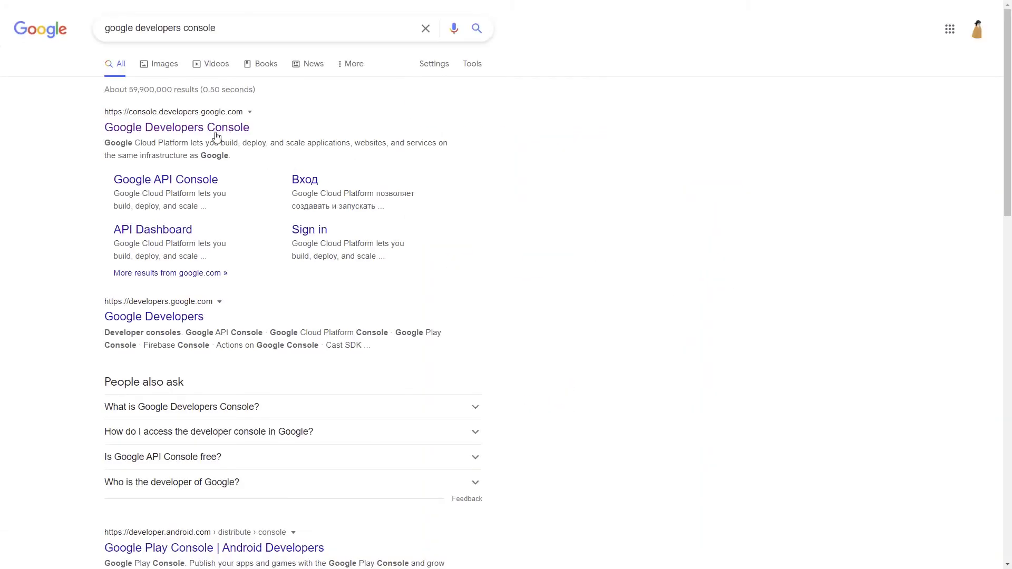
pyautogui.click(215, 136)
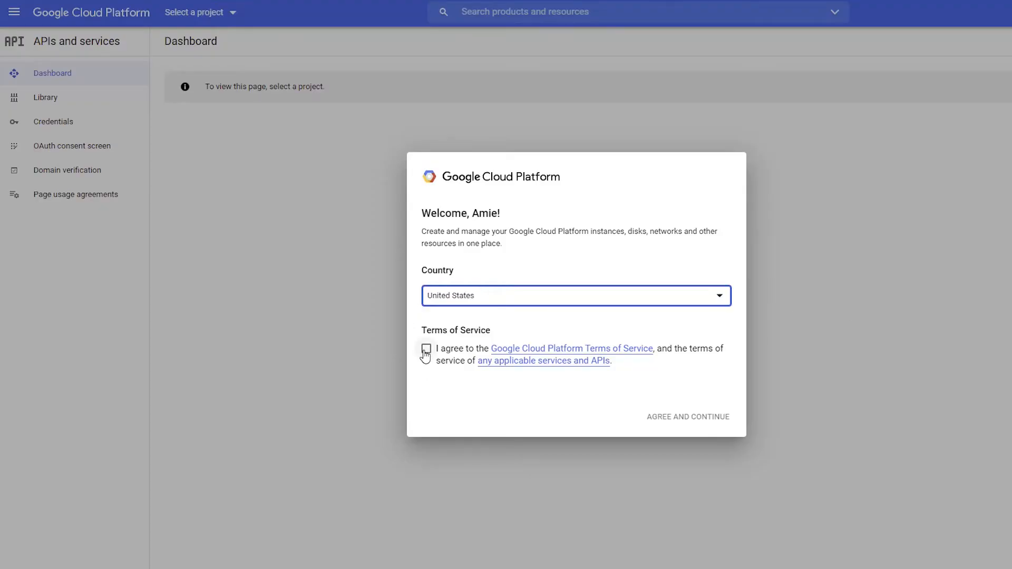
pyautogui.click(425, 350)
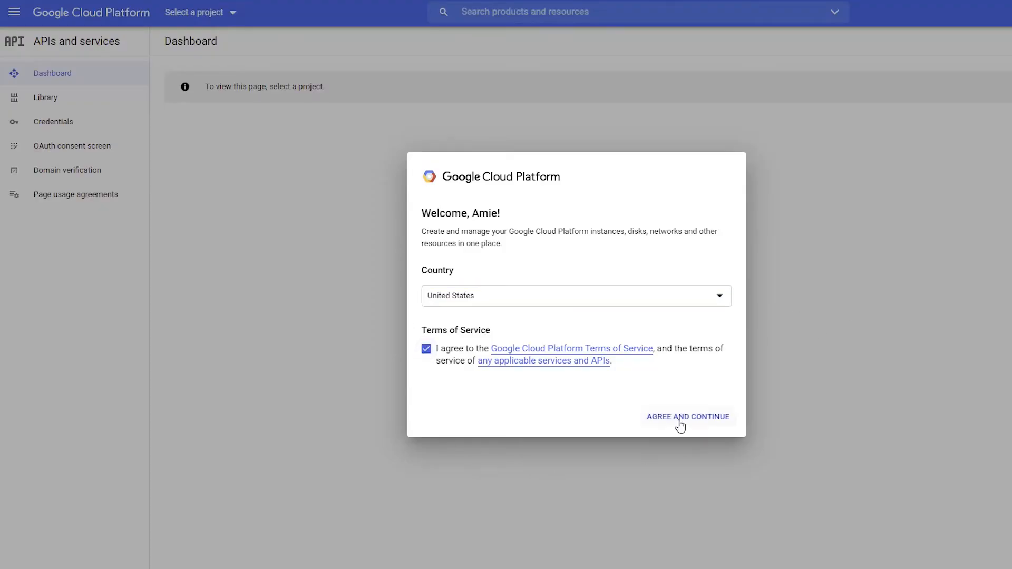
pyautogui.click(679, 421)
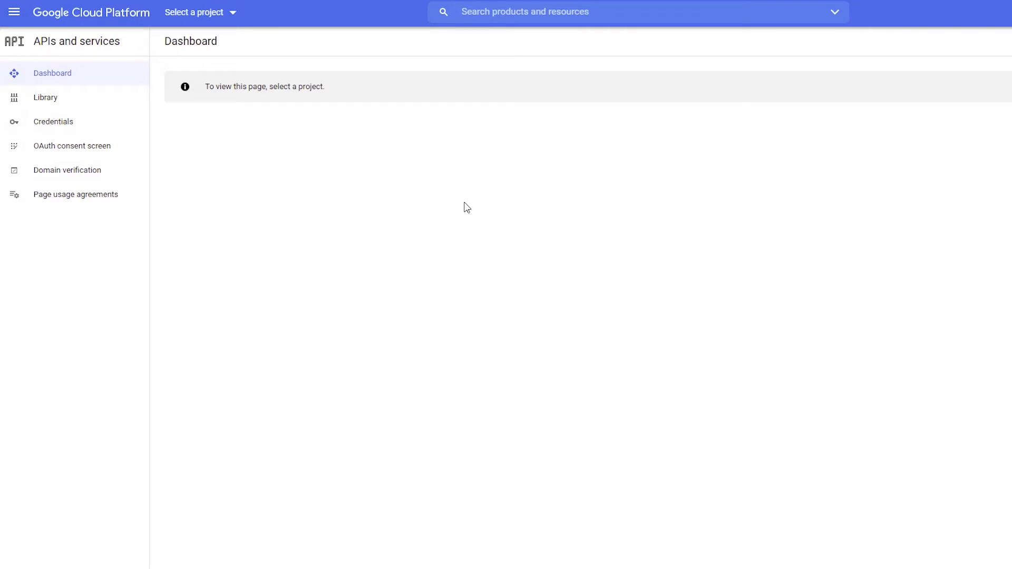
# Create a new Google Cloud project named "Traffic report" with no organisation
pyautogui.click(198, 24)
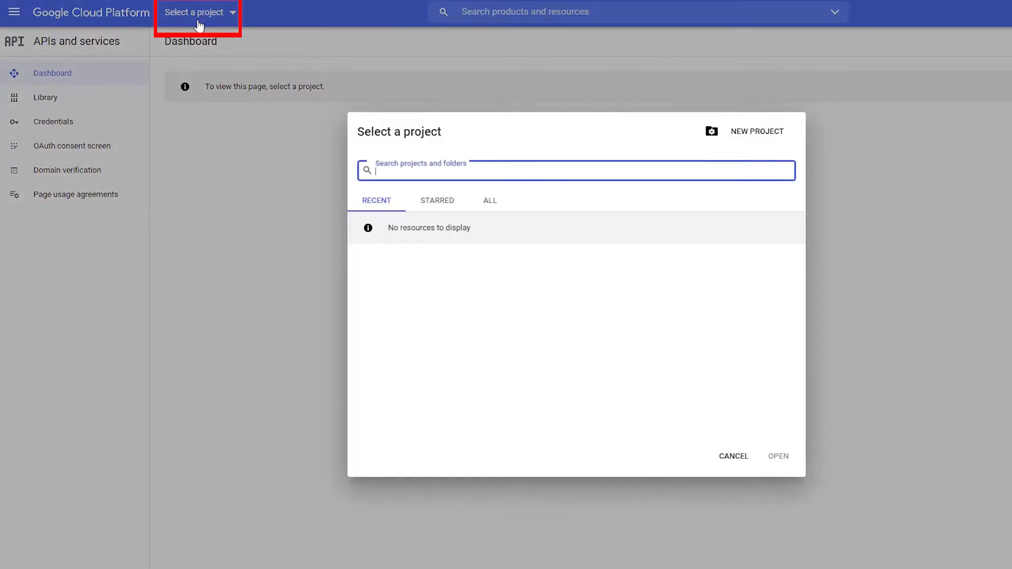
pyautogui.click(741, 135)
pyautogui.write('Traffic report')
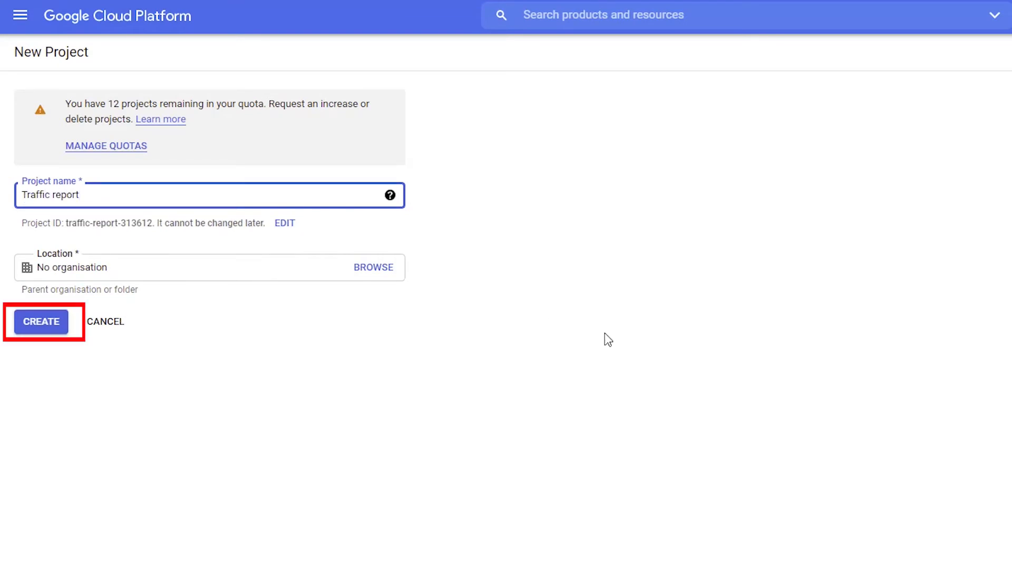
pyautogui.click(37, 331)
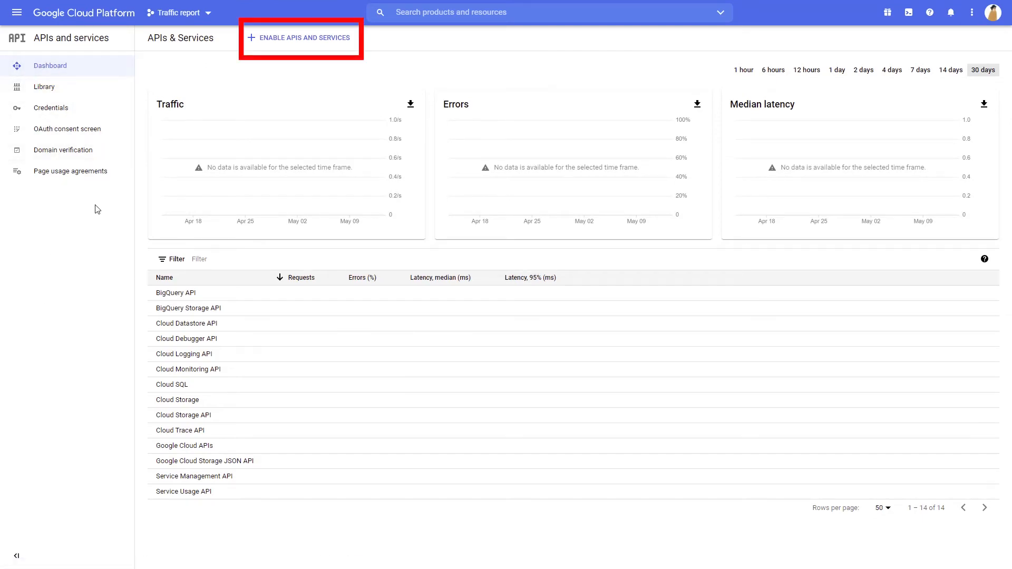
# Find the Google Analytics API in the API library and enable it for the Traffic report project
pyautogui.click(248, 40)
pyautogui.scroll(-4, 1010, 187)
pyautogui.moveTo(1011, 187); pyautogui.dragTo(1011, 422)
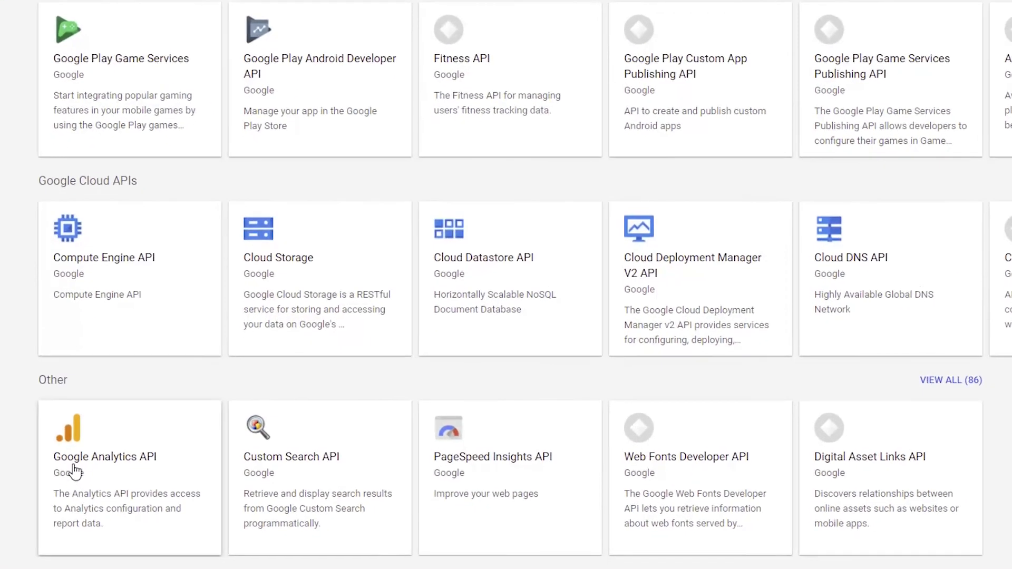
pyautogui.click(73, 471)
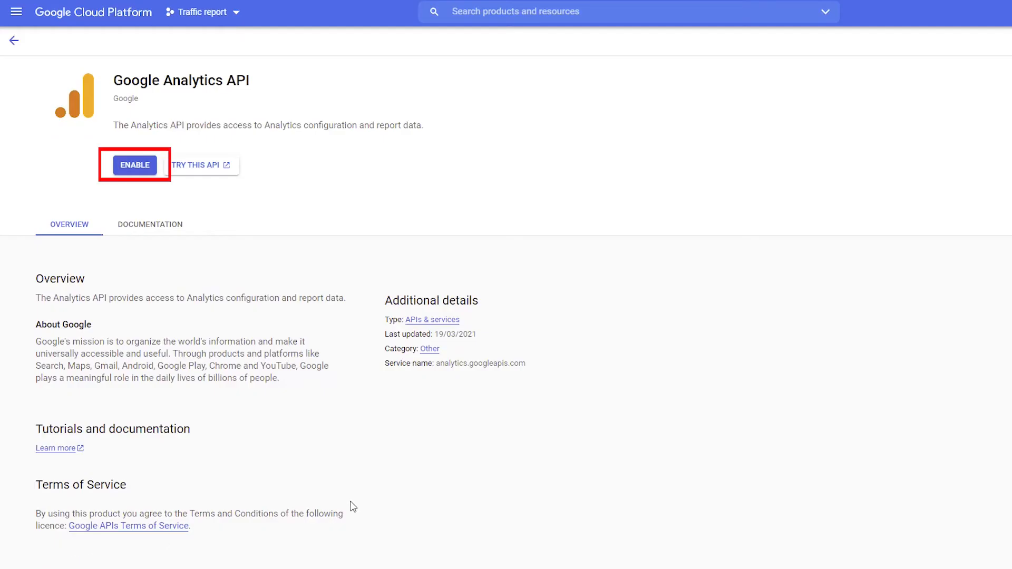
pyautogui.click(135, 166)
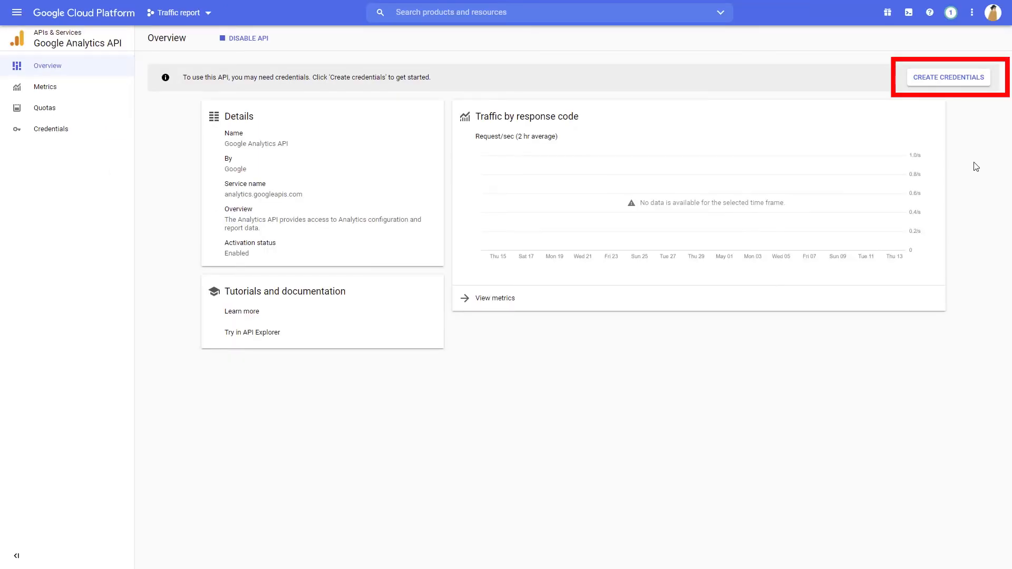
# Leave the guided credential setup and start creating an OAuth client ID from the project's credentials page
pyautogui.click(958, 84)
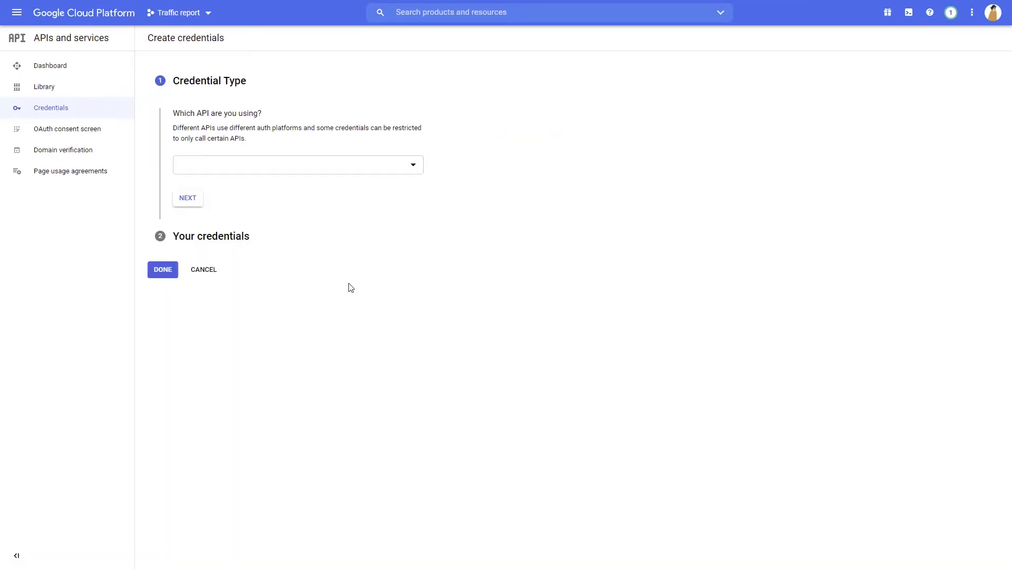
pyautogui.click(198, 269)
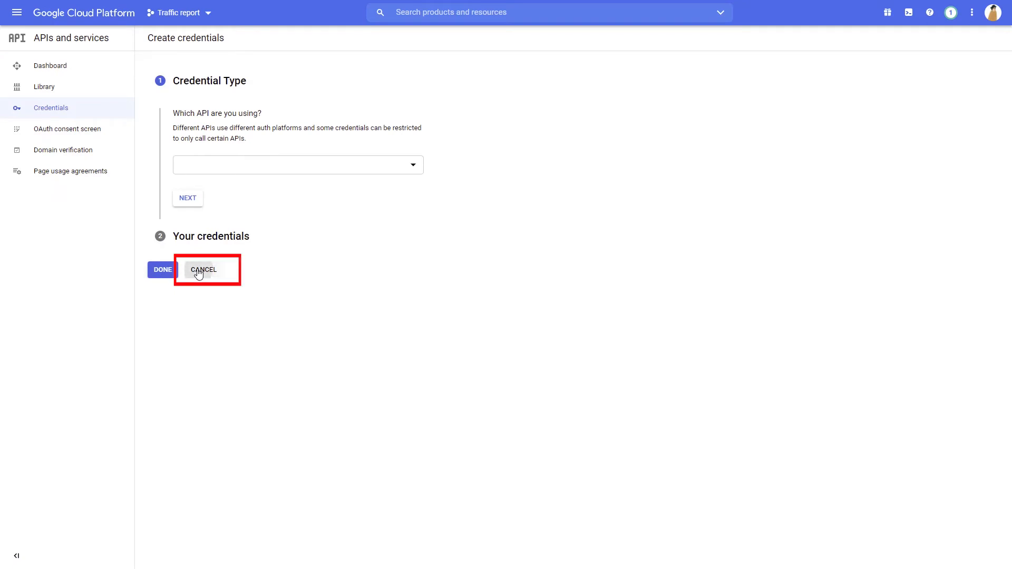
pyautogui.click(274, 45)
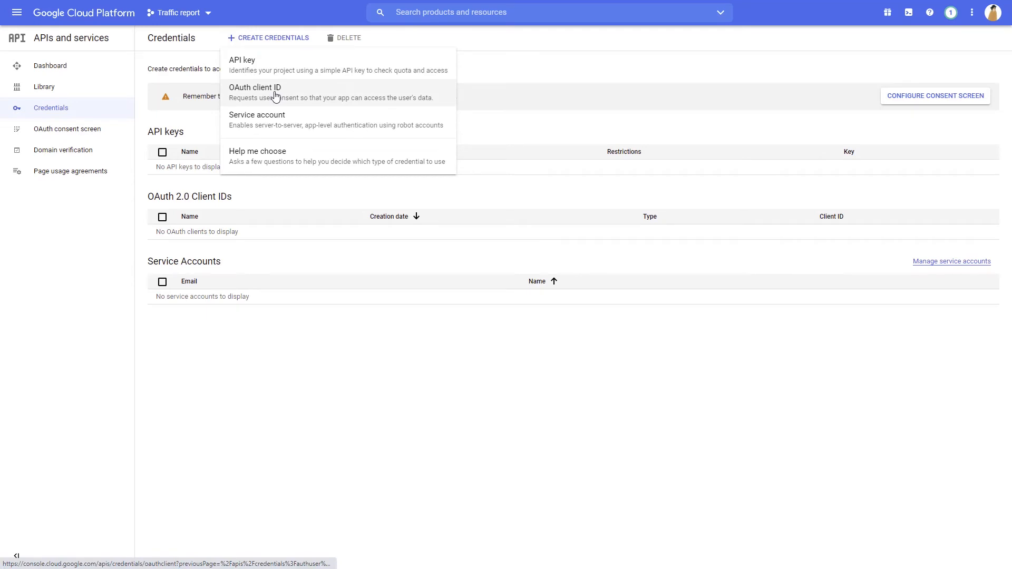
pyautogui.click(275, 97)
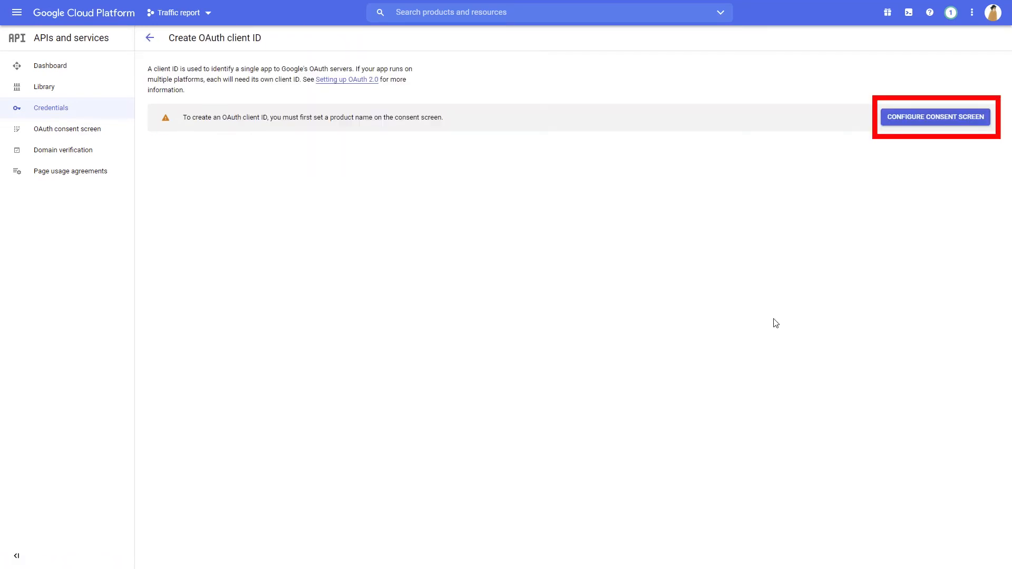
# Start configuring the project's OAuth consent screen with the External user type
pyautogui.click(950, 121)
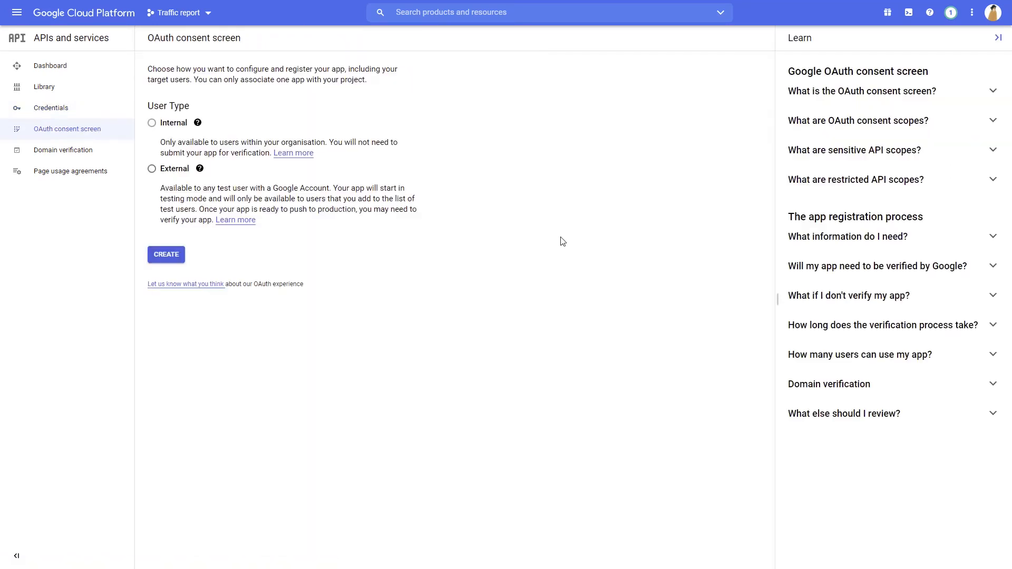
pyautogui.click(151, 170)
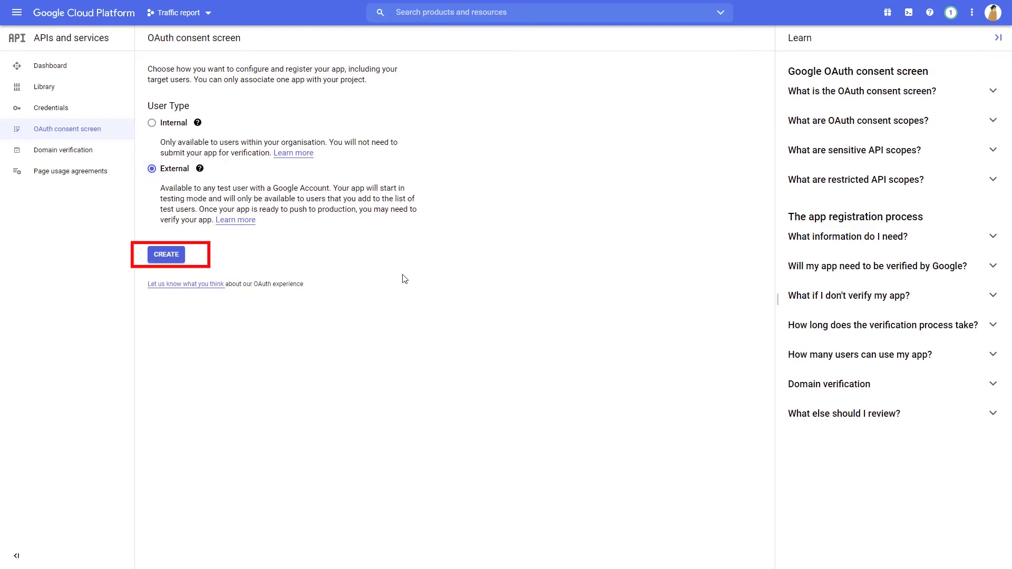
pyautogui.click(174, 259)
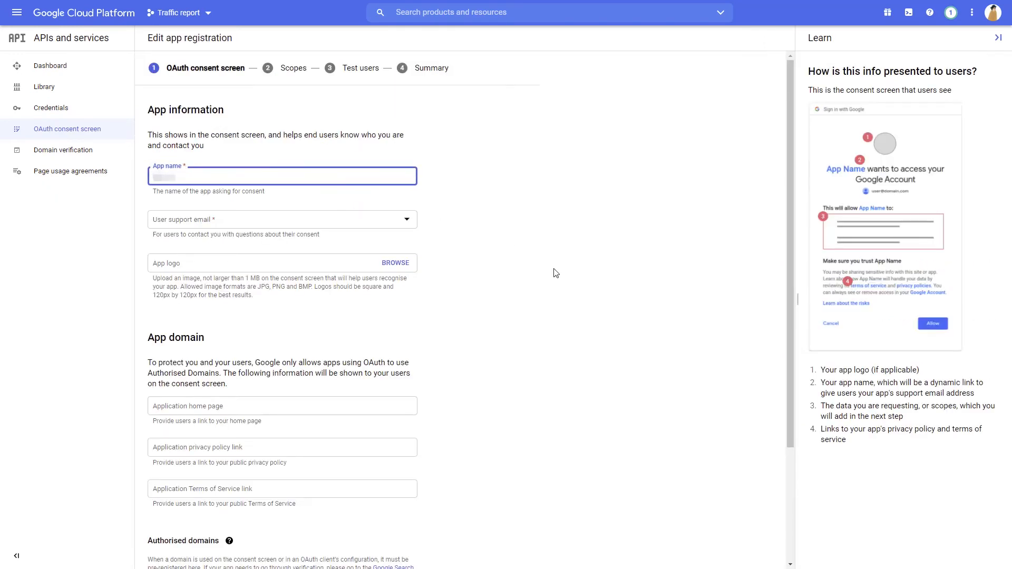
# Register the app as Kidscorner with a support email, authorised domain cutekidscorner.com and developer contact email, and save the consent screen details
pyautogui.click(255, 221)
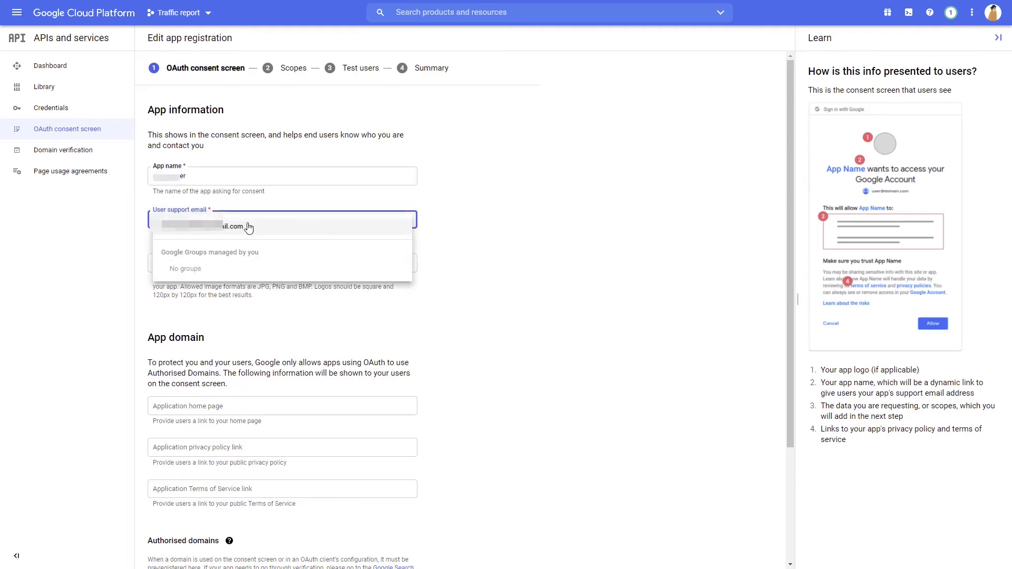
pyautogui.click(258, 230)
pyautogui.scroll(-3, 368, 395)
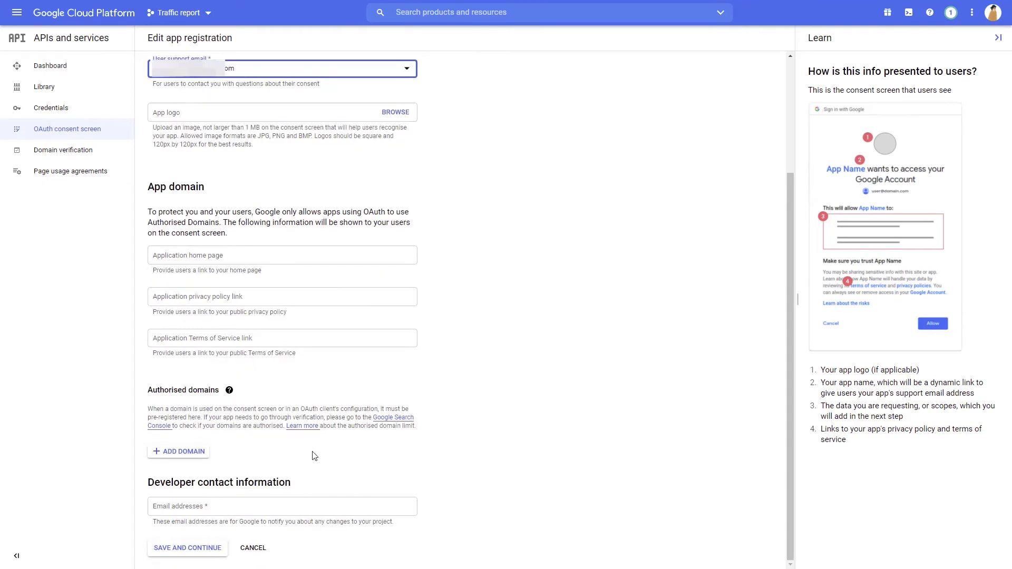
pyautogui.click(196, 456)
pyautogui.write('cutekidscorner.com')
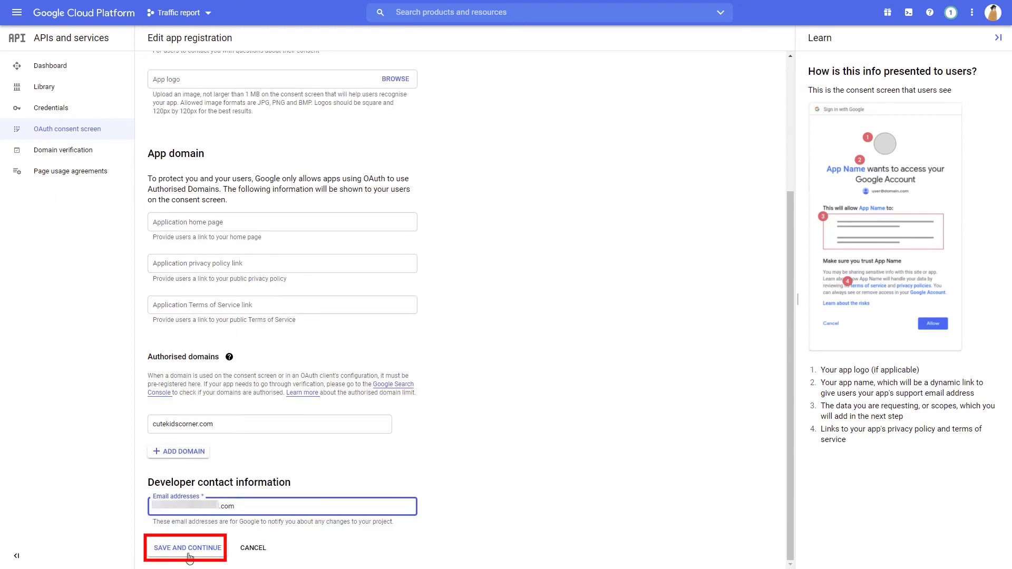
pyautogui.click(188, 548)
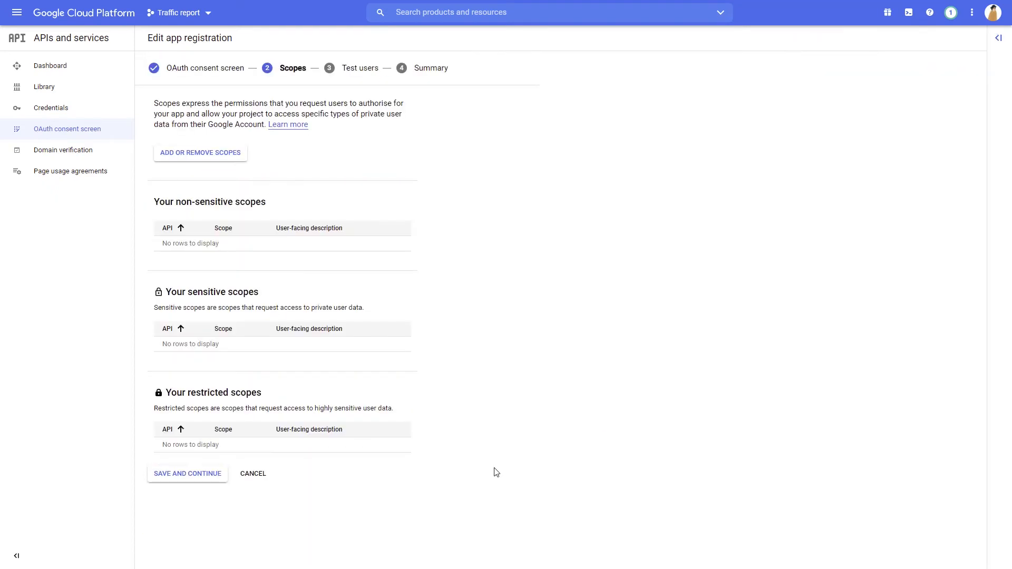
# Complete the app registration without adding scopes or test users, and publish the Kidscorner app to production
pyautogui.click(193, 477)
pyautogui.click(190, 295)
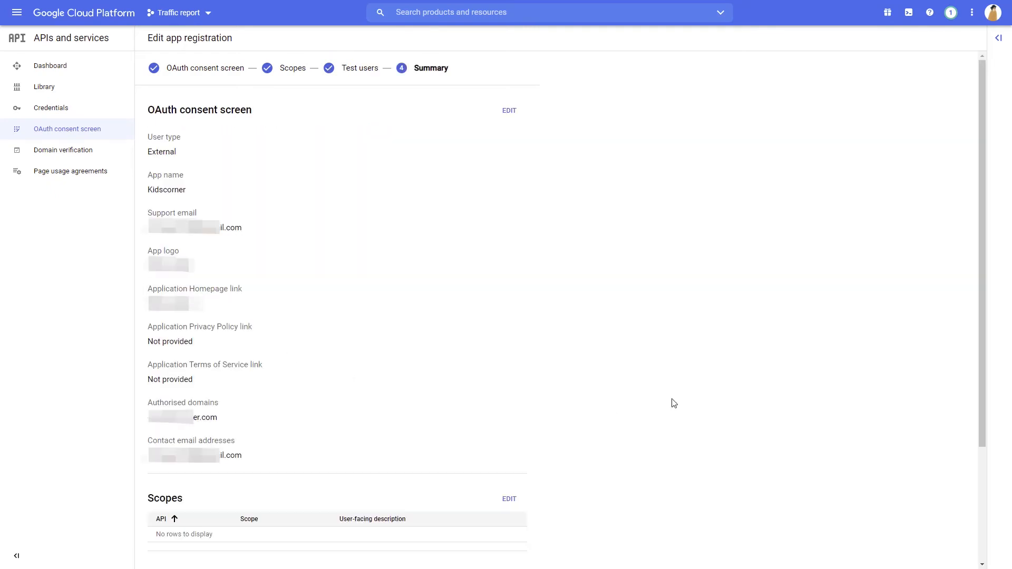
pyautogui.moveTo(983, 175); pyautogui.dragTo(981, 287)
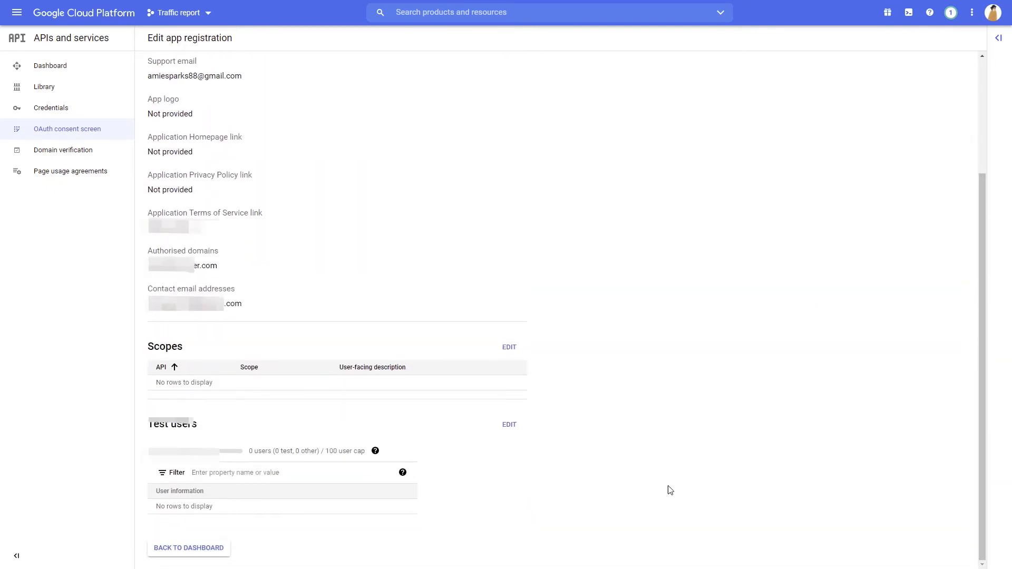
pyautogui.click(158, 550)
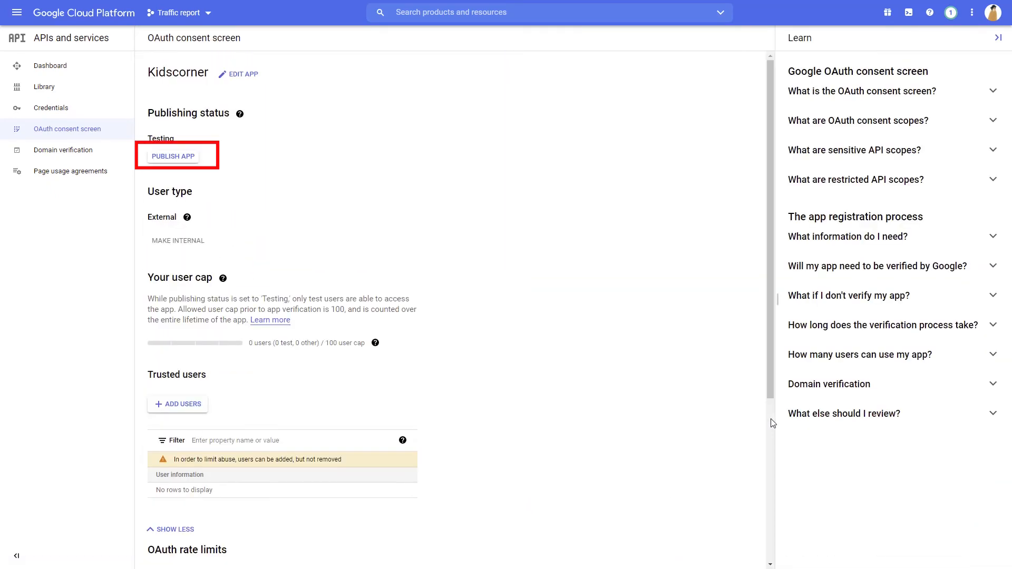
pyautogui.click(174, 158)
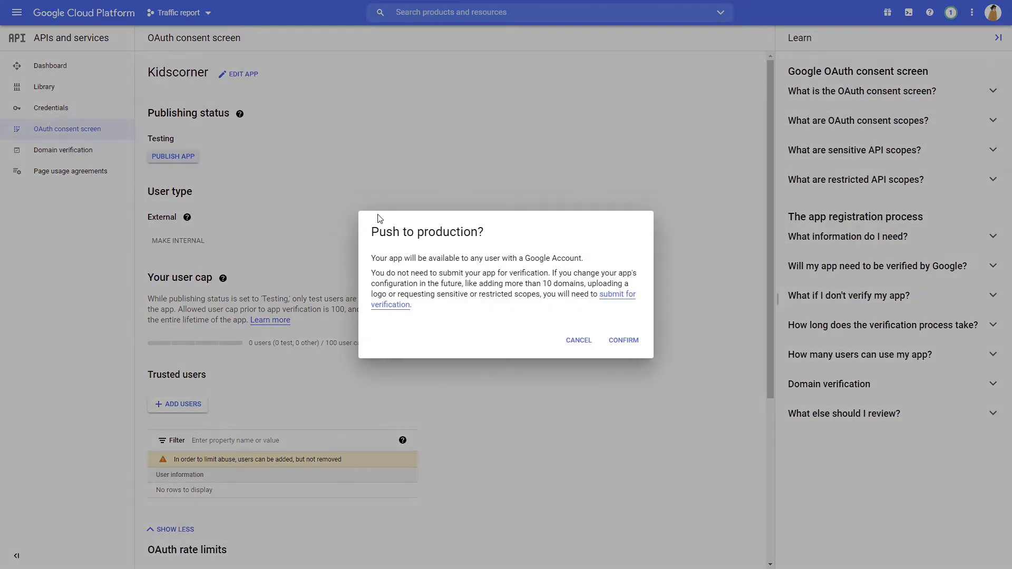
pyautogui.click(624, 341)
# Create an OAuth client ID of type Desktop app named "Desktop client 1" and close the dialog showing its credentials
pyautogui.click(50, 107)
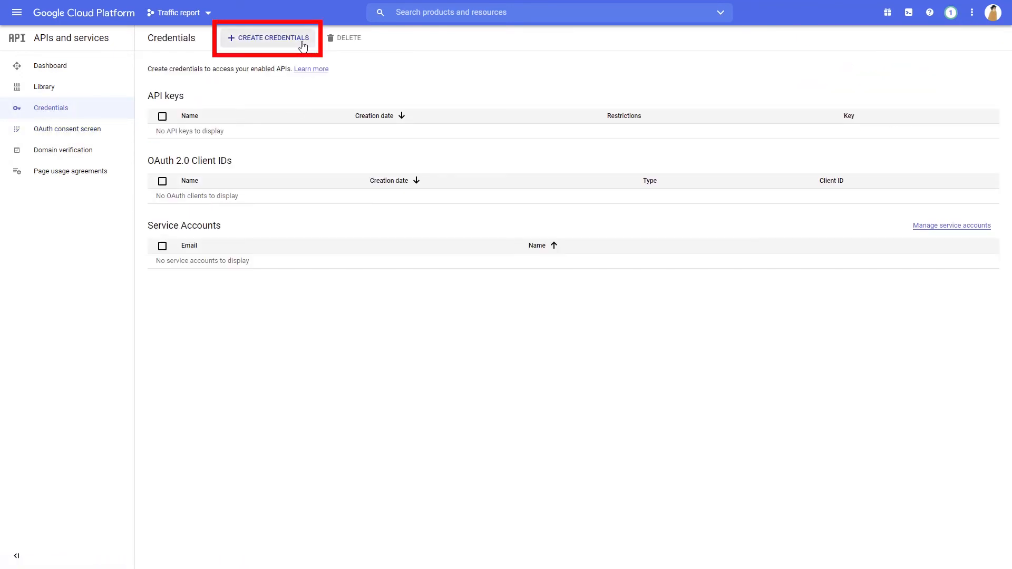
pyautogui.click(303, 47)
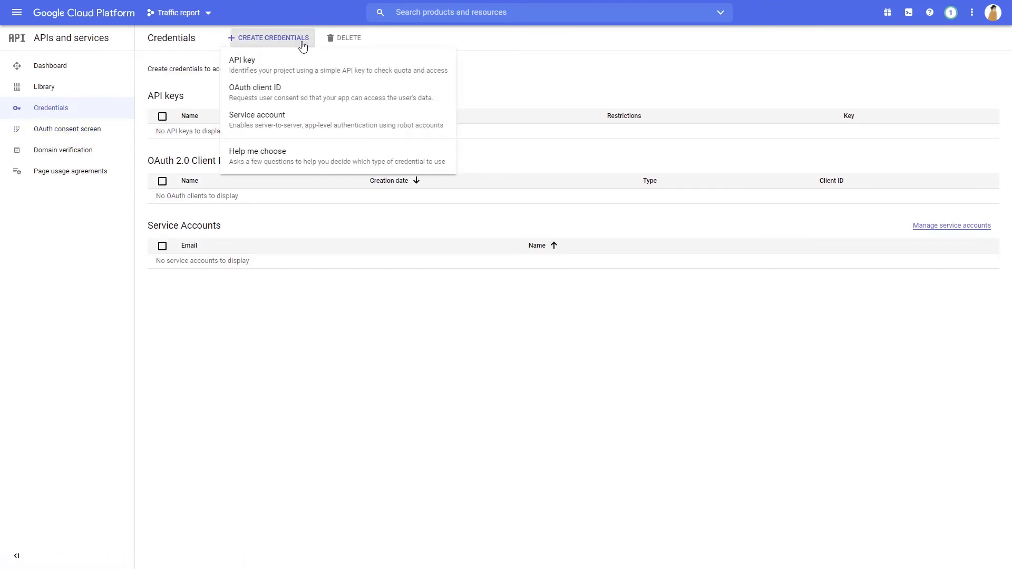
pyautogui.click(296, 100)
pyautogui.click(306, 116)
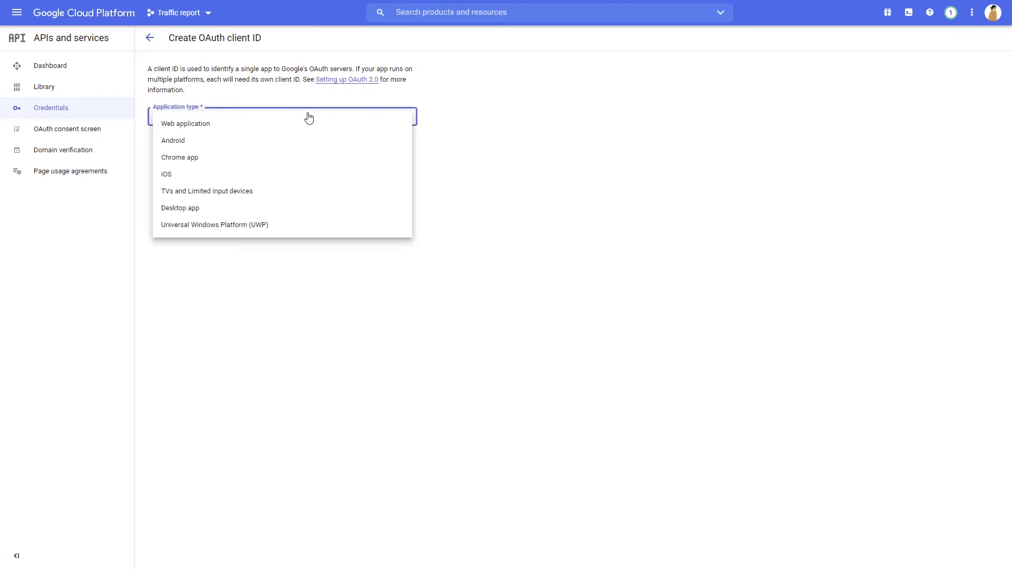
pyautogui.click(202, 208)
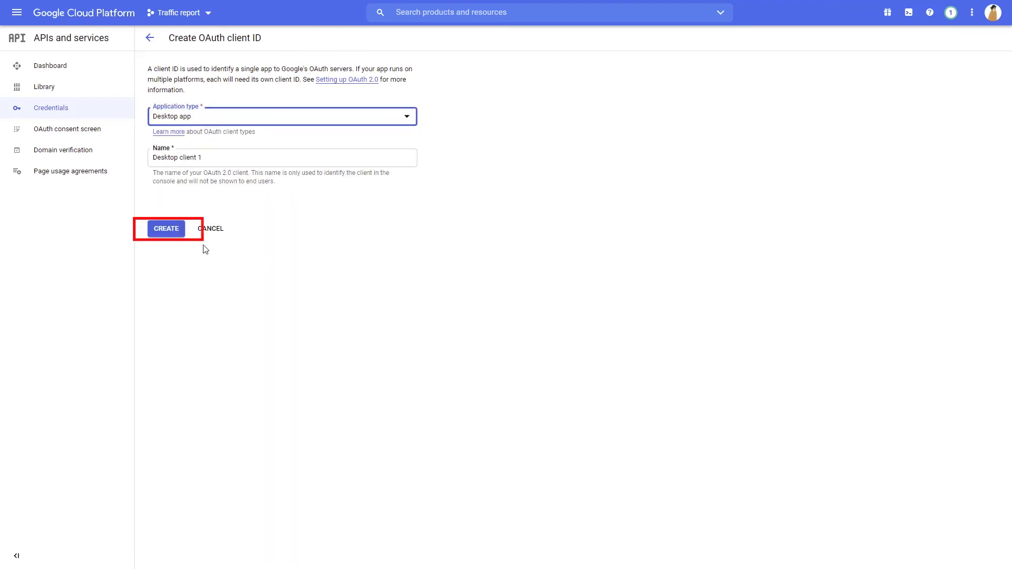
pyautogui.click(166, 229)
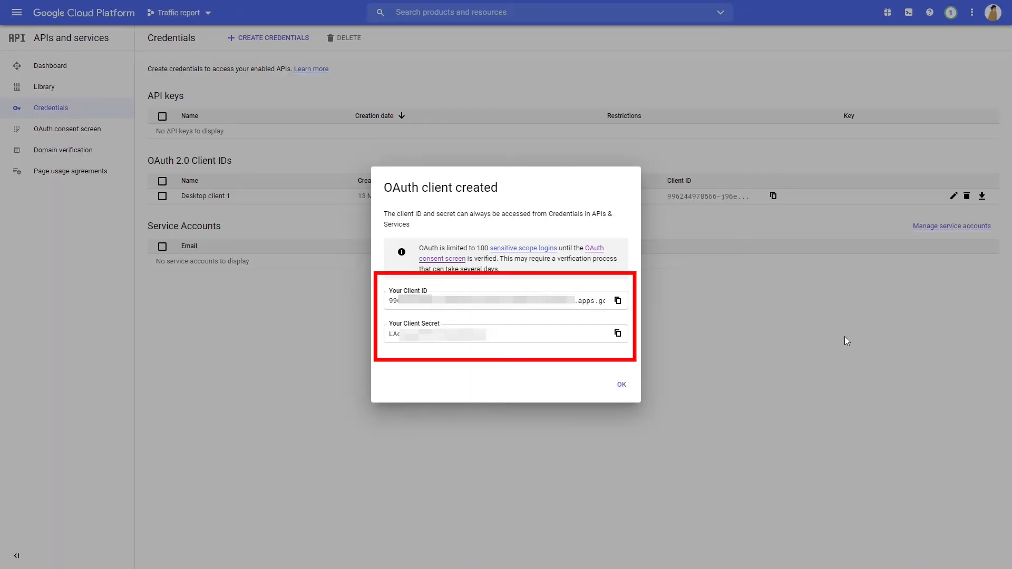
pyautogui.click(622, 385)
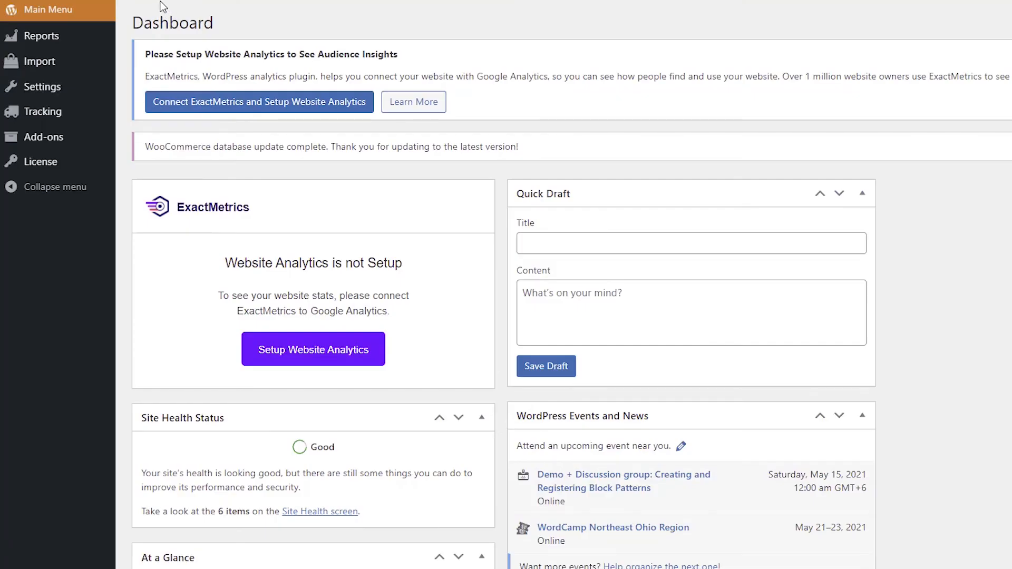
# Switch to the WordPress dashboard's Traffic Report page and submit the pasted client ID and client secret key in the Google Analytics setup
pyautogui.moveTo(33, 43)
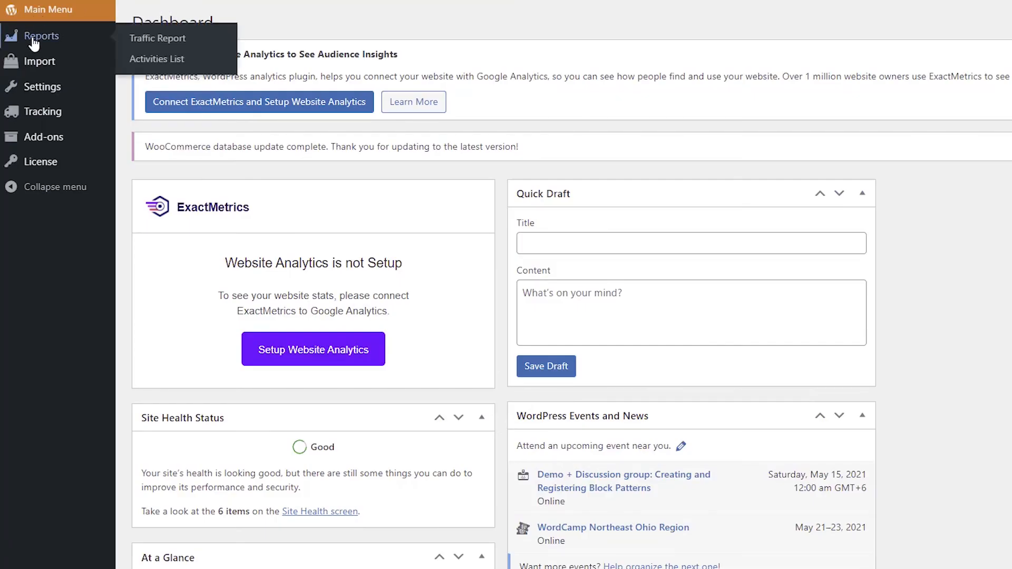
pyautogui.click(141, 44)
pyautogui.rightClick(209, 240)
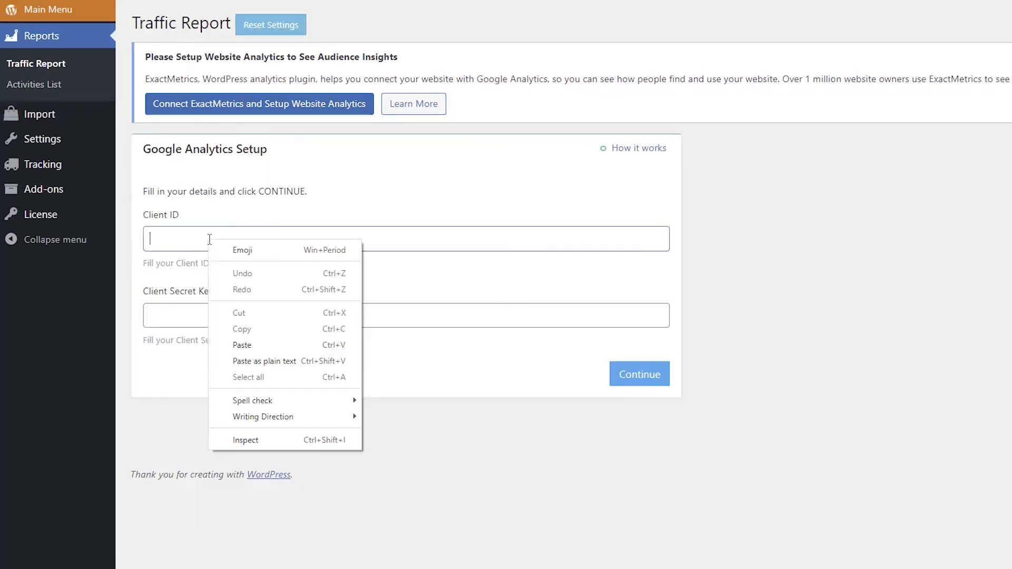
pyautogui.click(242, 344)
pyautogui.click(499, 317)
pyautogui.rightClick(499, 317)
pyautogui.click(532, 423)
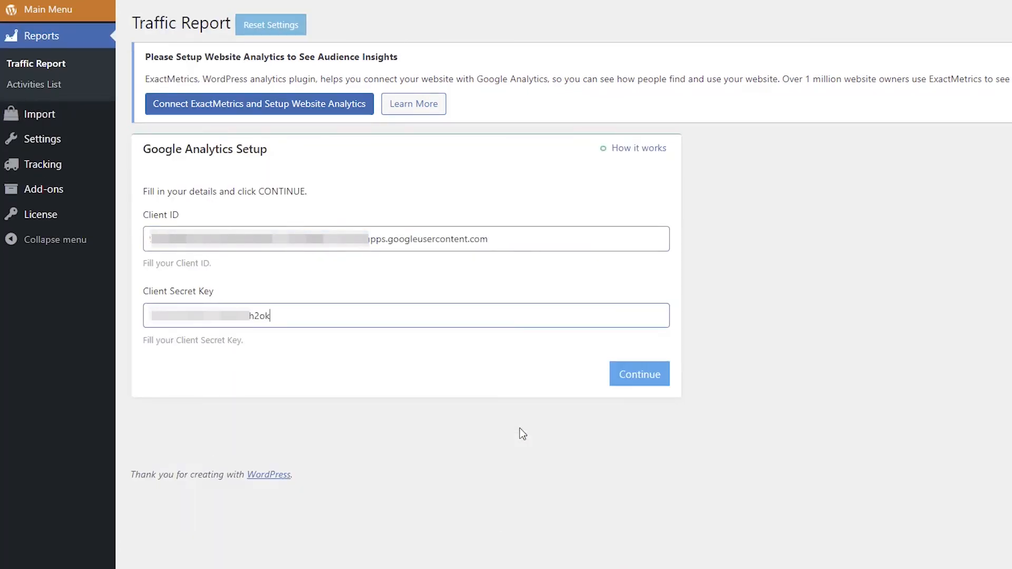
pyautogui.click(651, 375)
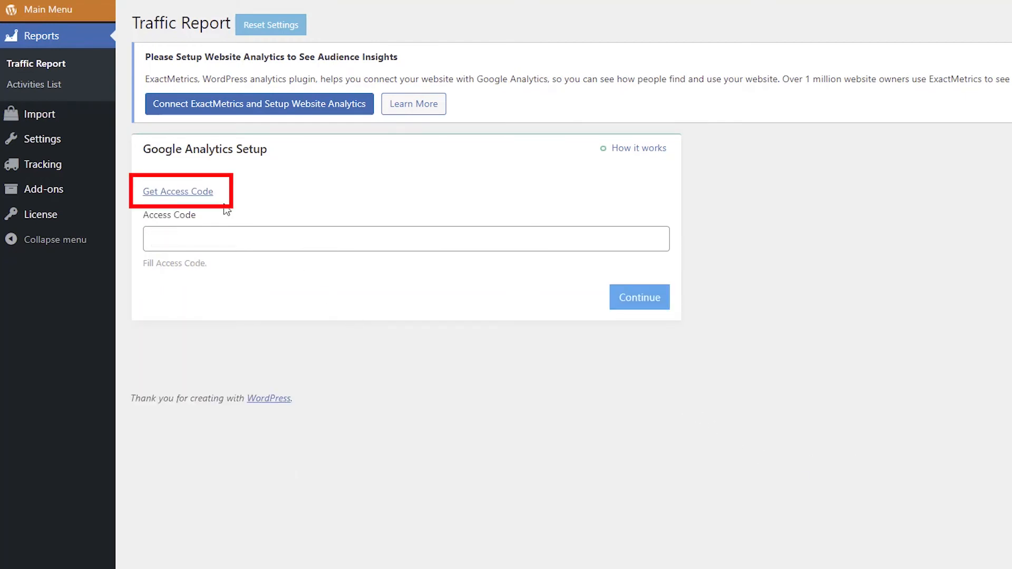
# Request an access code, proceed past the unverified app warning and allow Kidscorner to see and download the Google Analytics data
pyautogui.click(191, 192)
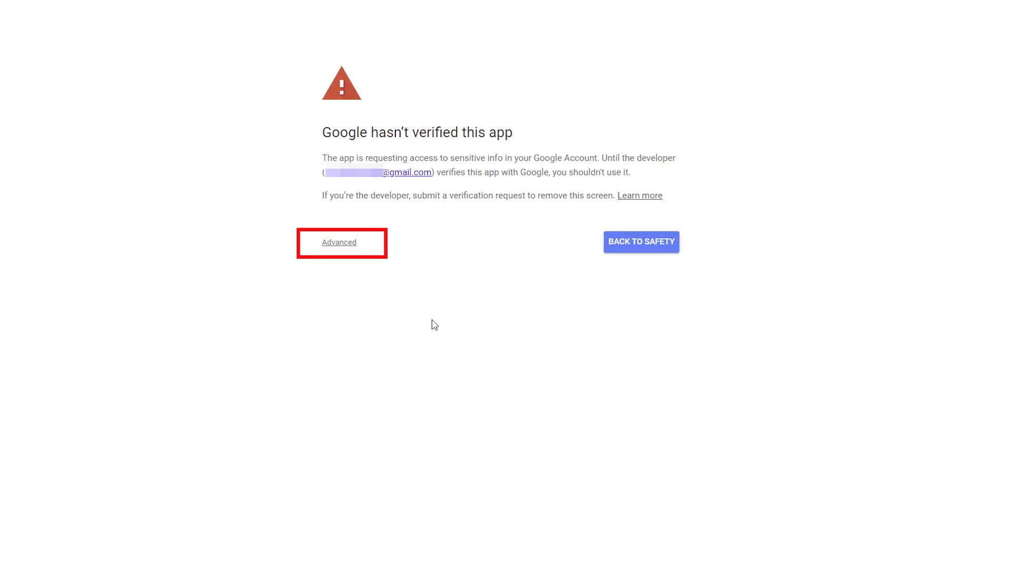
pyautogui.click(339, 246)
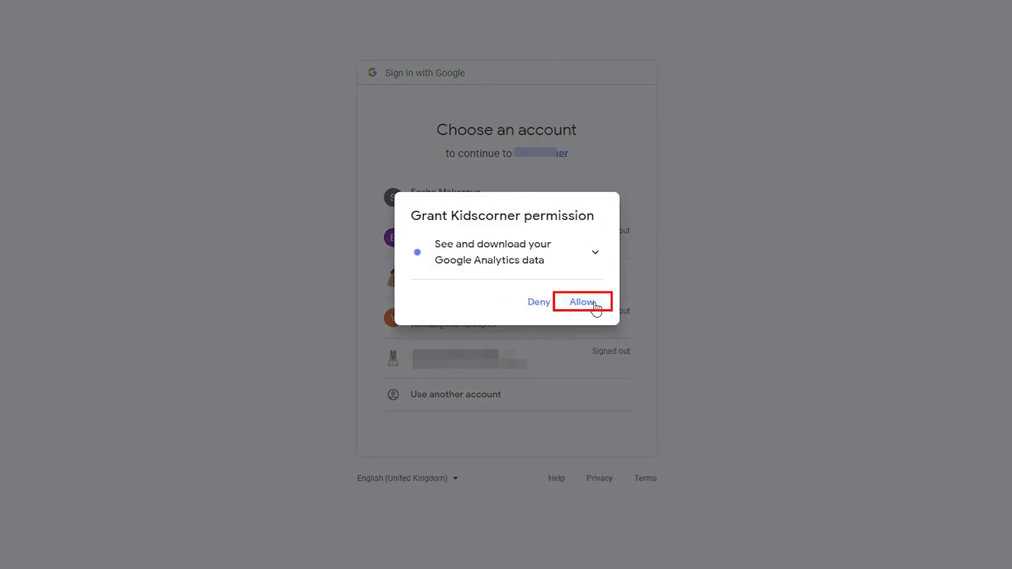
pyautogui.click(593, 309)
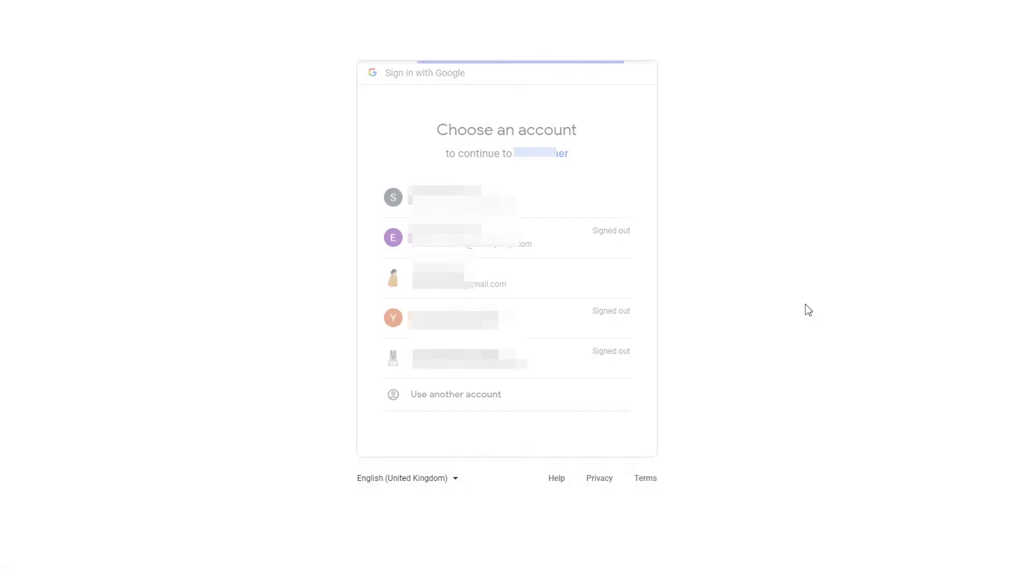
pyautogui.click(603, 406)
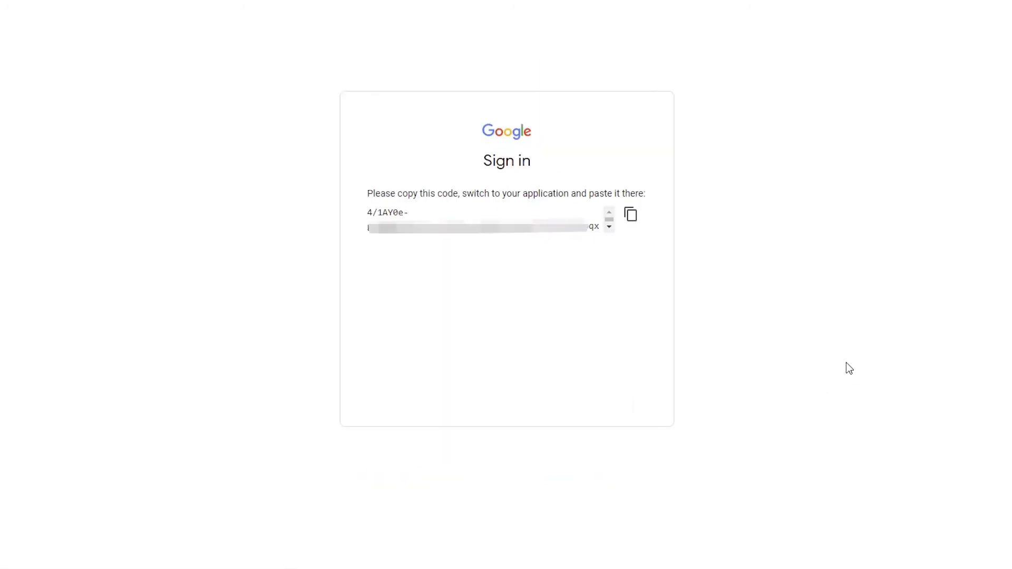
# Copy Google's access code into the Google Analytics setup in WordPress, and finish the setup with the All Web Site Data profile
pyautogui.tripleClick(371, 214)
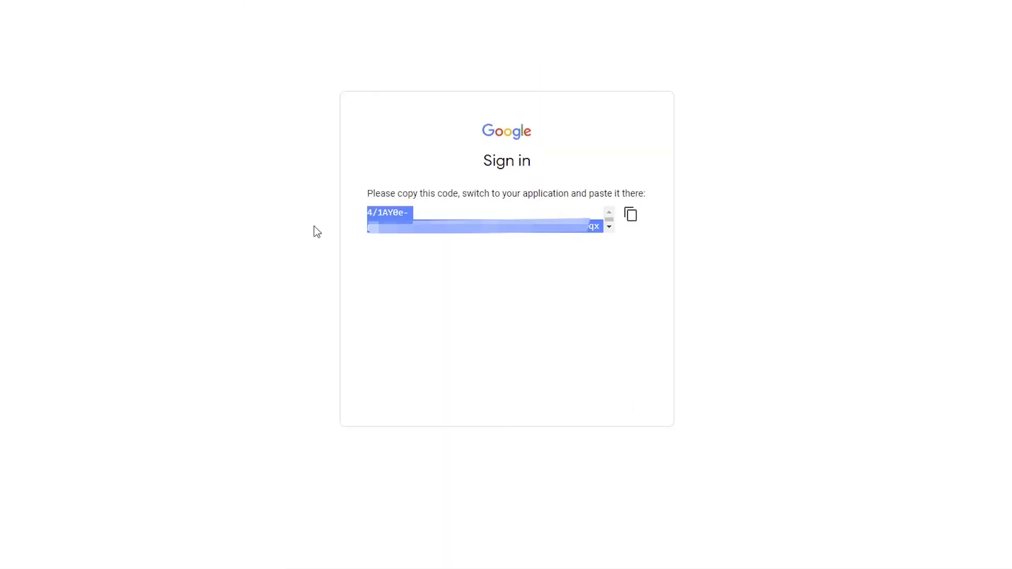
pyautogui.rightClick(408, 226)
pyautogui.click(426, 229)
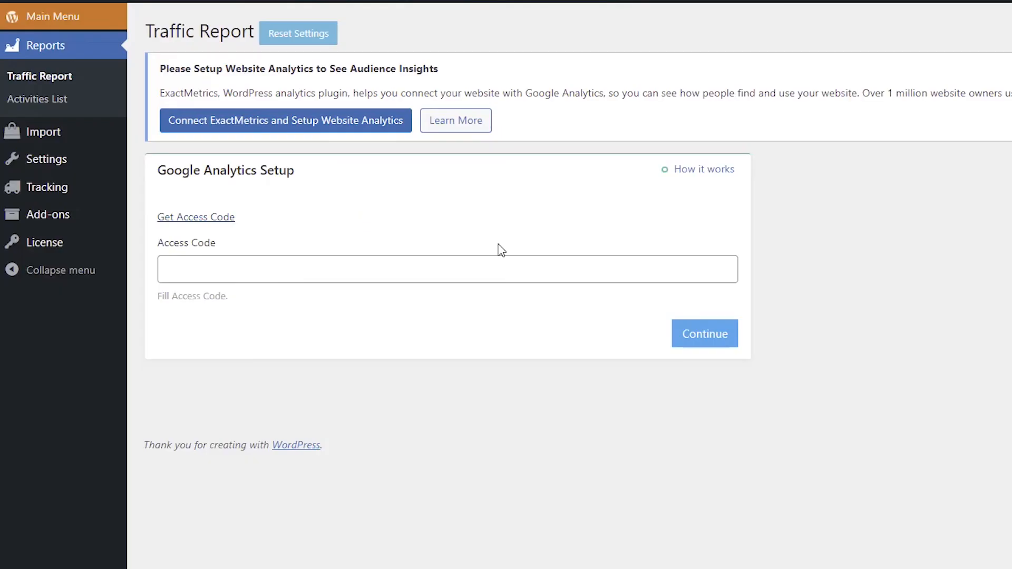
pyautogui.click(496, 269)
pyautogui.hotkey('ctrl', 'v')
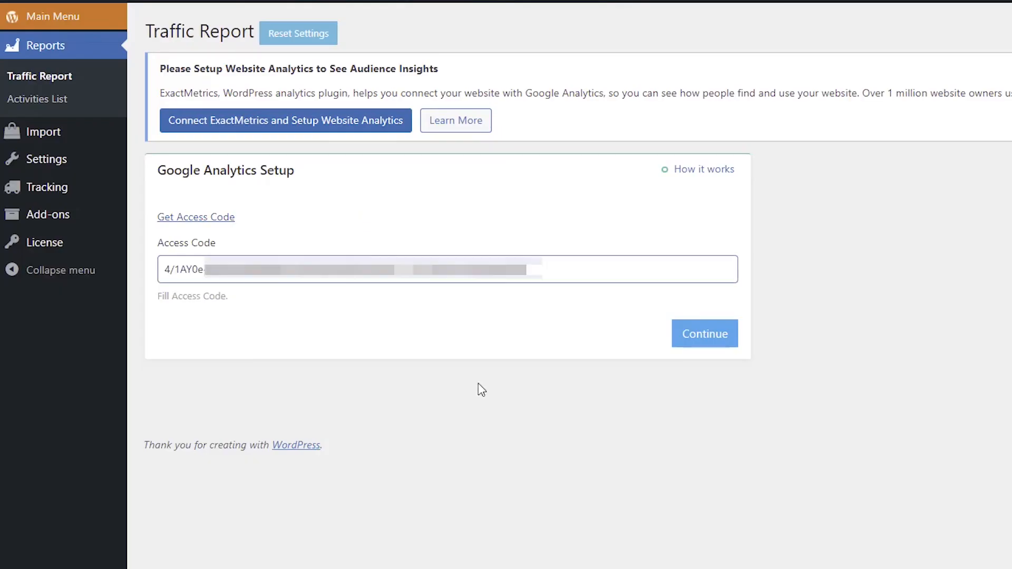
pyautogui.click(707, 338)
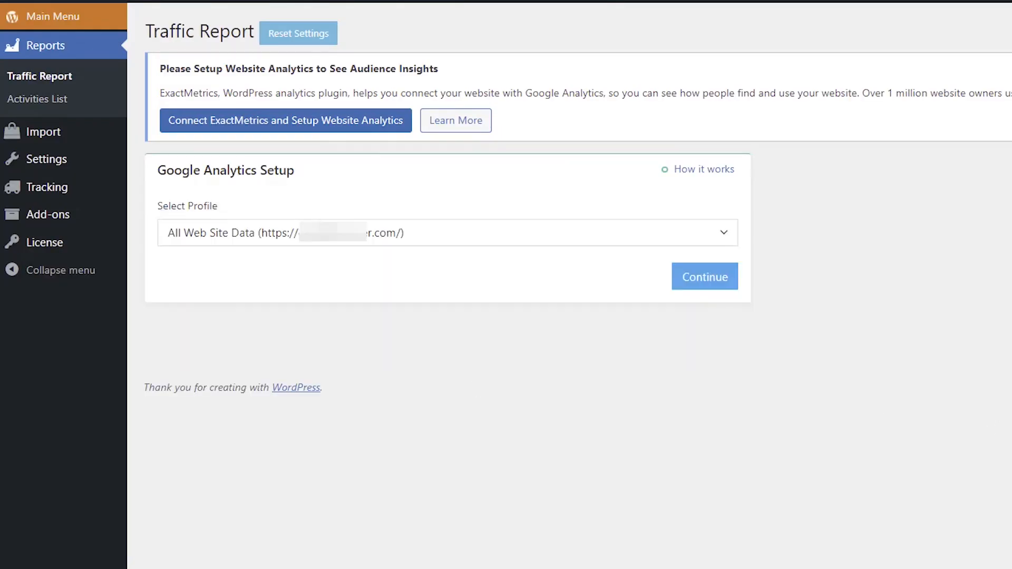
pyautogui.click(704, 277)
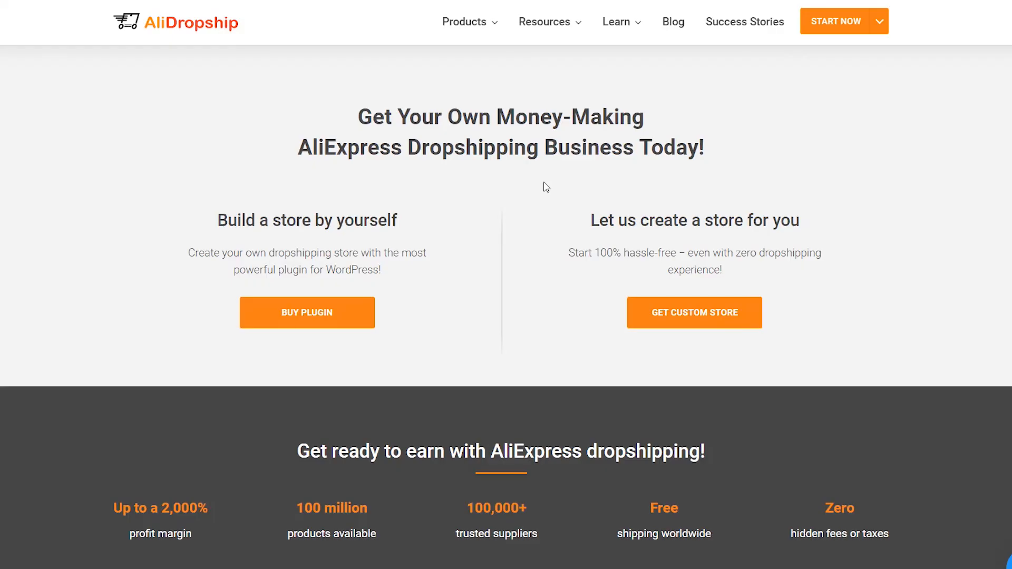
# Open the Help Center on the AliDropship website and browse its article collections
pyautogui.moveTo(522, 23)
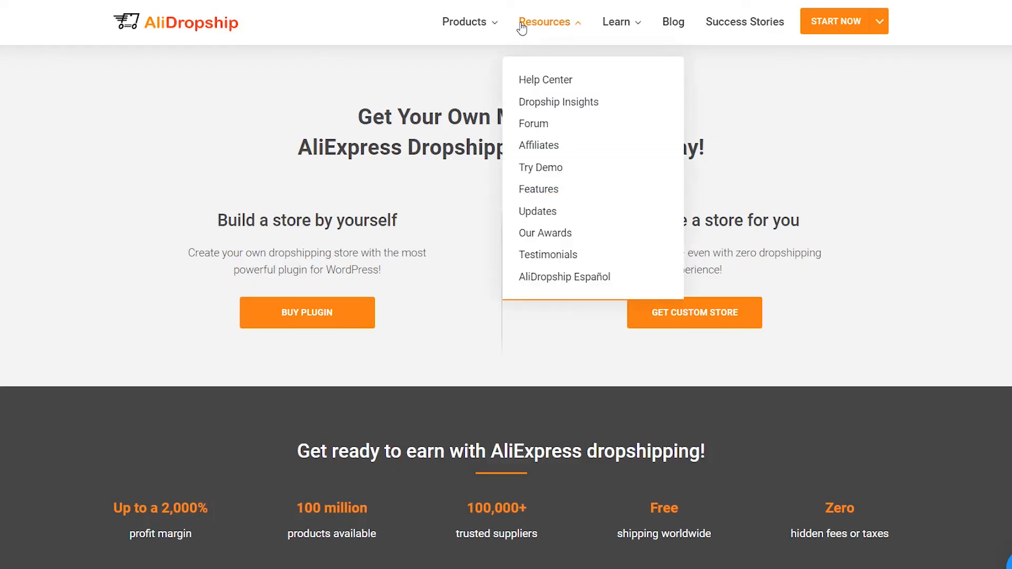
pyautogui.click(529, 79)
pyautogui.scroll(-4, 506, 285)
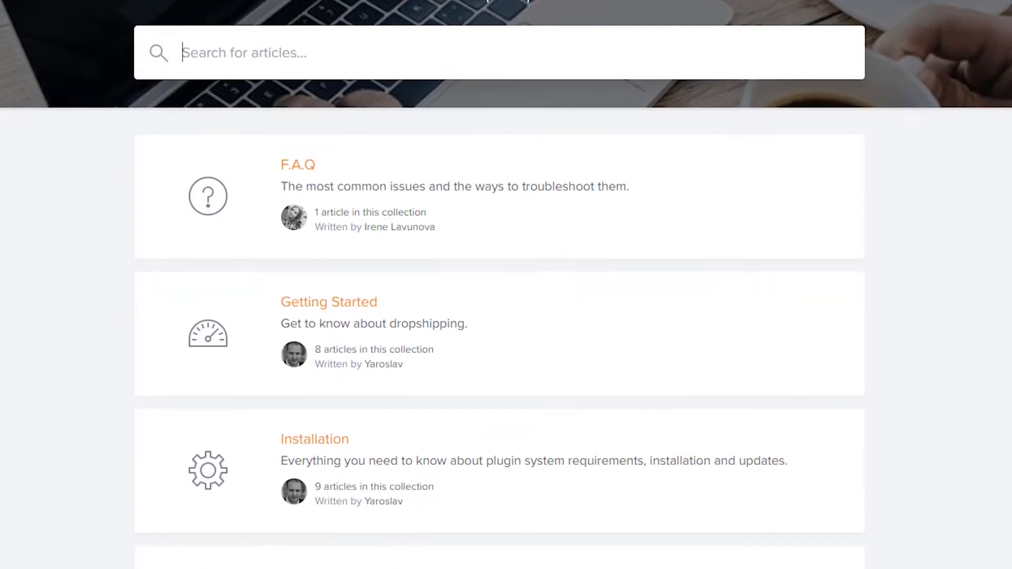
pyautogui.scroll(-9, 506, 285)
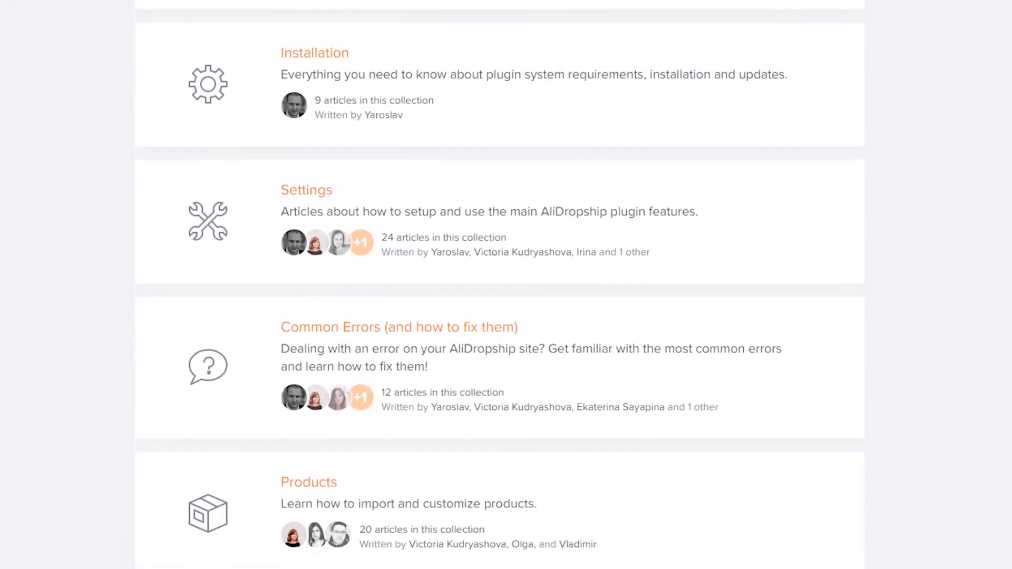
pyautogui.scroll(-3, 506, 285)
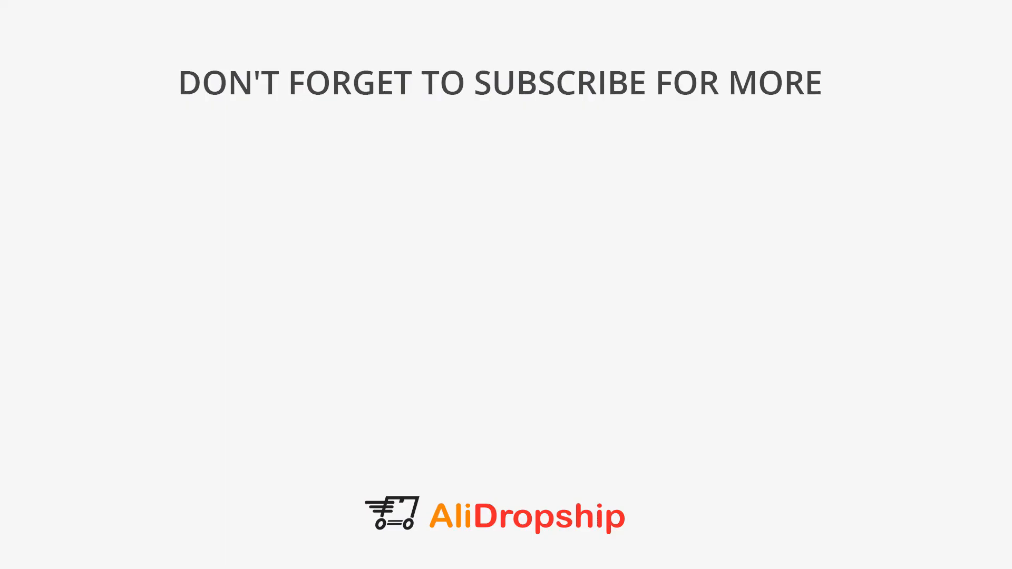